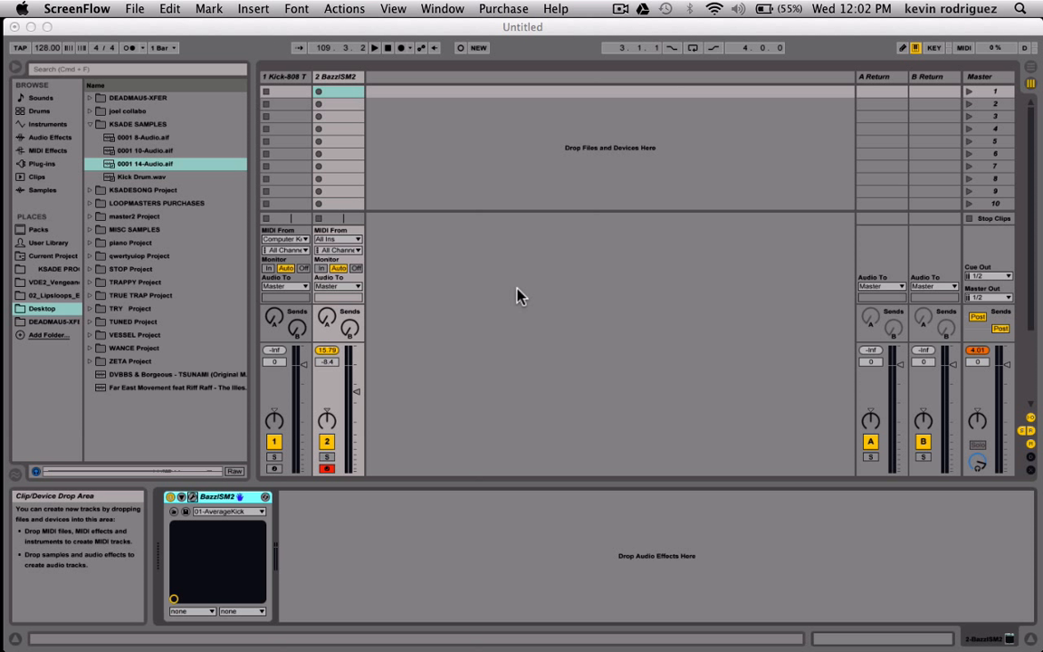
Open the BazzISM2 instrument's plug-in window and reposition it over the session view
left_click(195, 501)
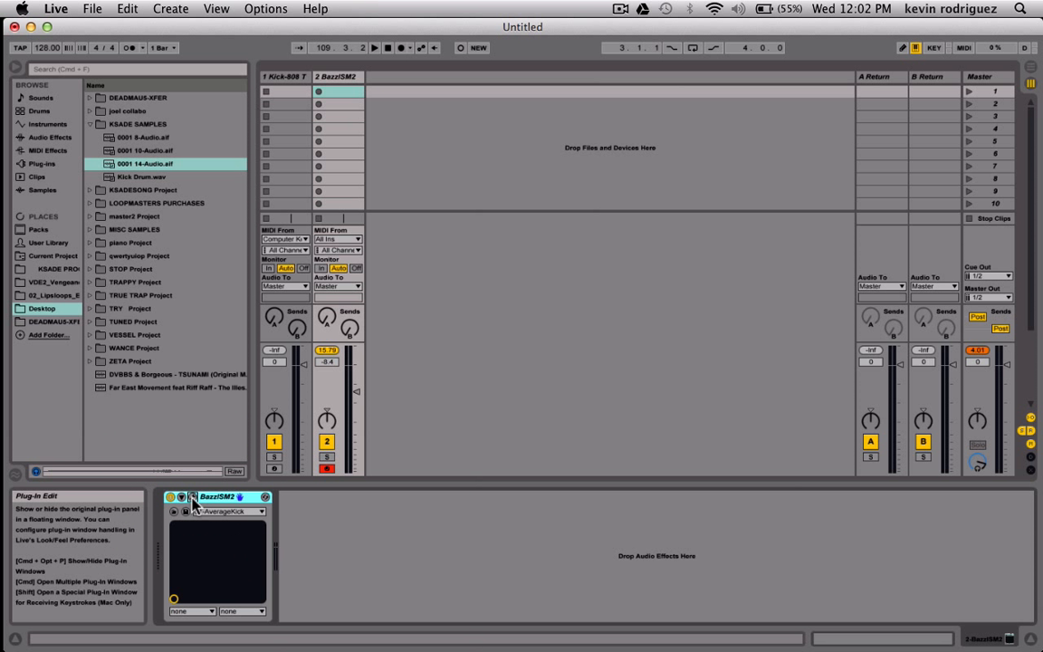
left_click(193, 500)
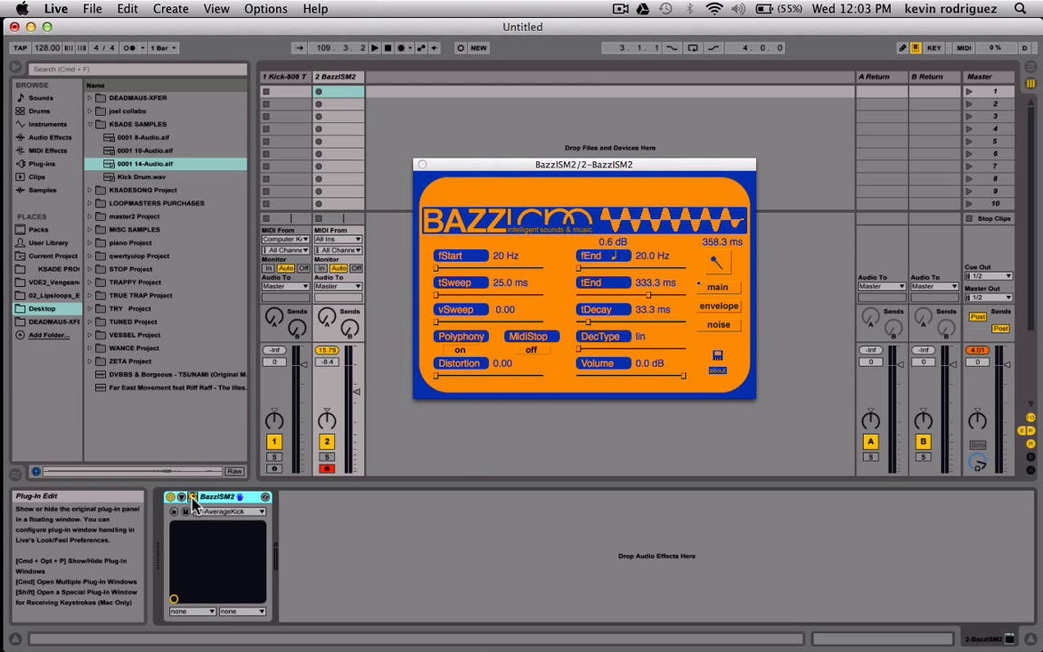
mouse_move(556, 164)
left_mouse_down()
mouse_move(418, 142)
mouse_move(543, 155)
left_mouse_up()
Load the longsubtail.bsx preset from the bassizm kick presets folder into BazzISM2
left_click(709, 366)
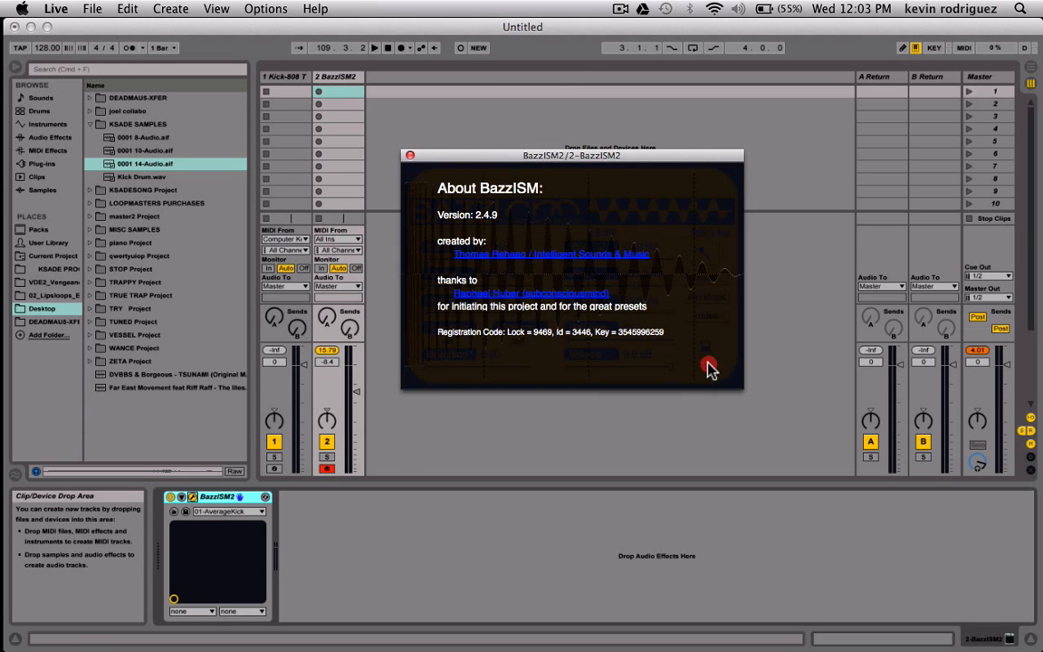
left_click(706, 353)
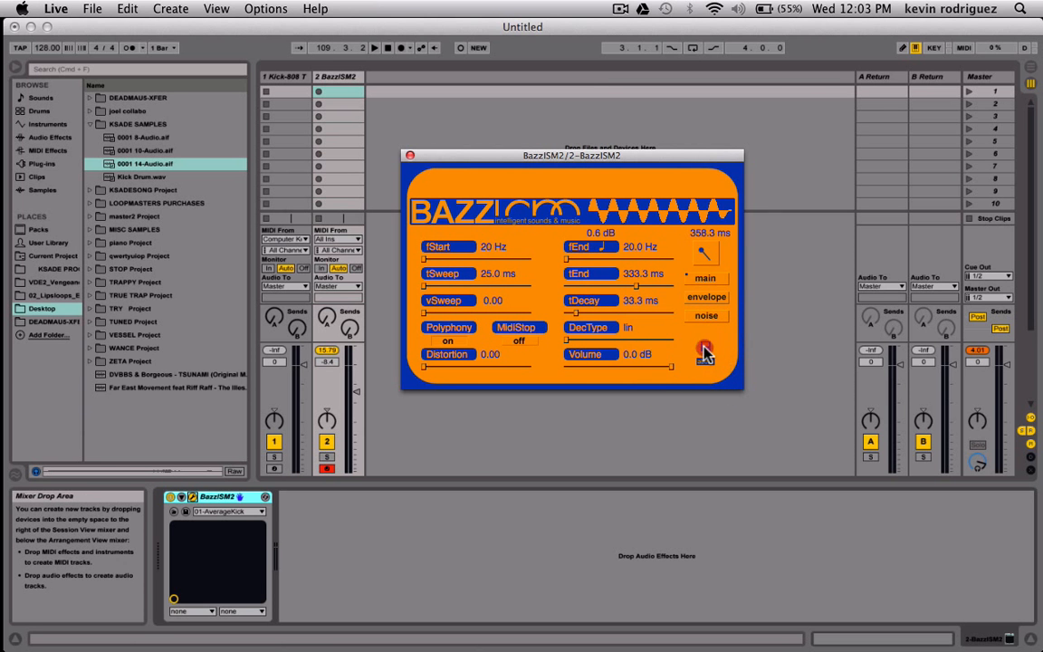
left_click(705, 353)
left_click(706, 354)
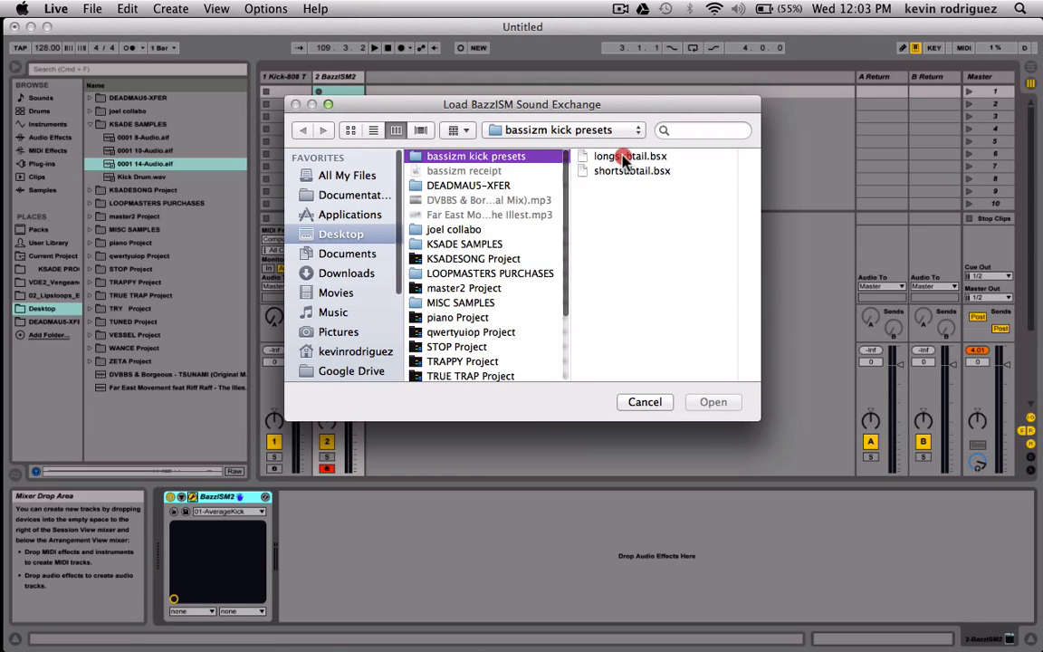
double_click(623, 158)
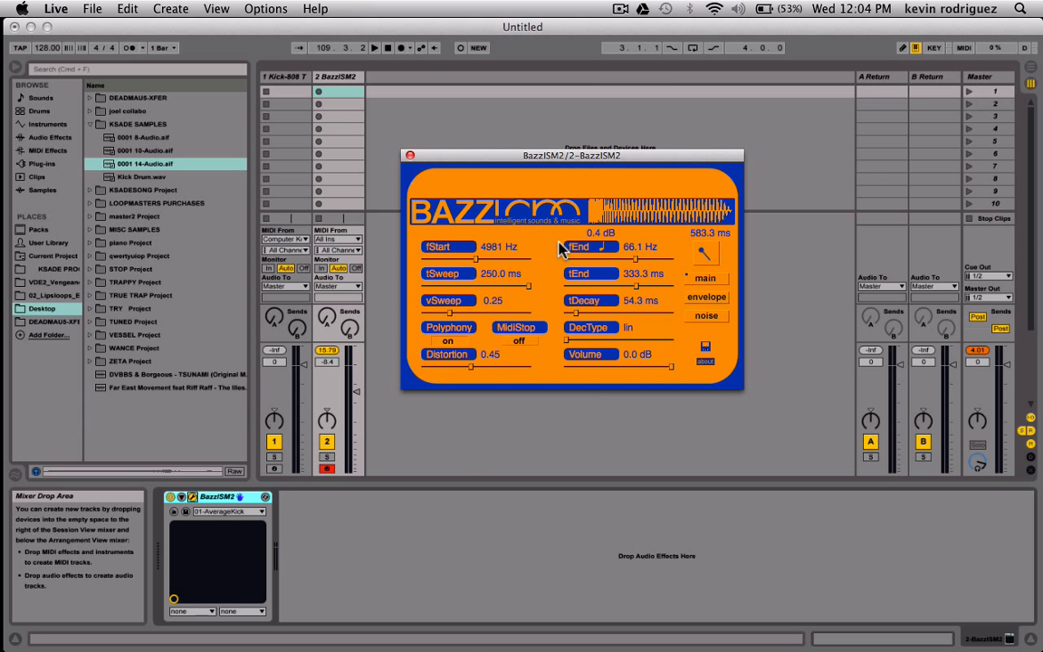
Reduce fEnd to 20.0 Hz, tEnd and tDecay to 0.0 ms, and tSweep to about 65.1 ms
left_click_drag(567, 261, 533, 263)
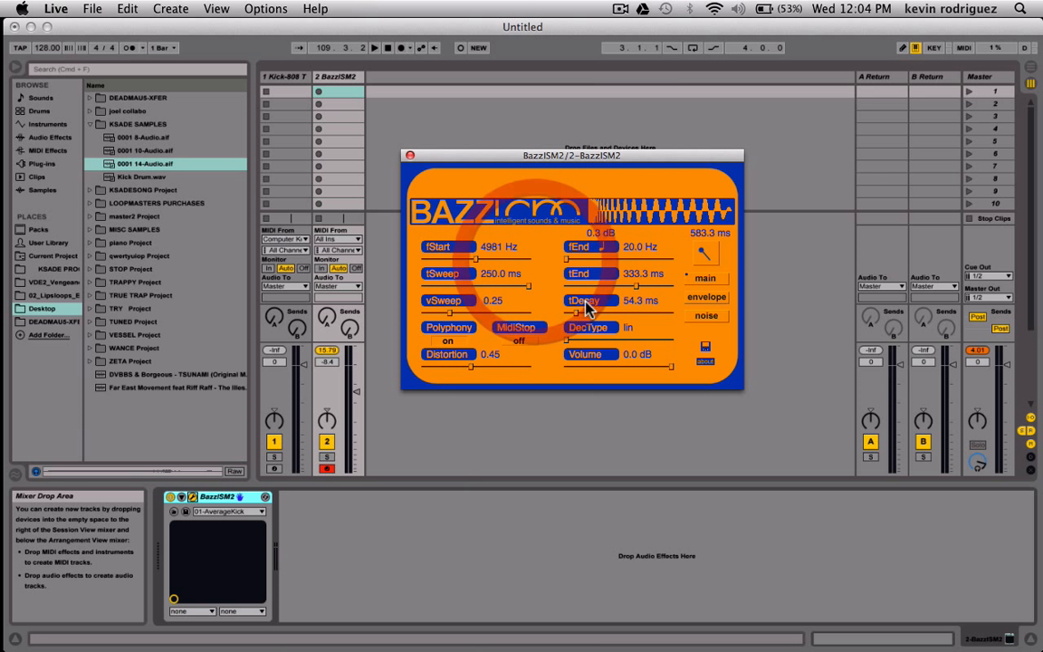
left_click_drag(591, 287, 470, 294)
left_click_drag(574, 313, 449, 312)
left_click_drag(522, 288, 441, 288)
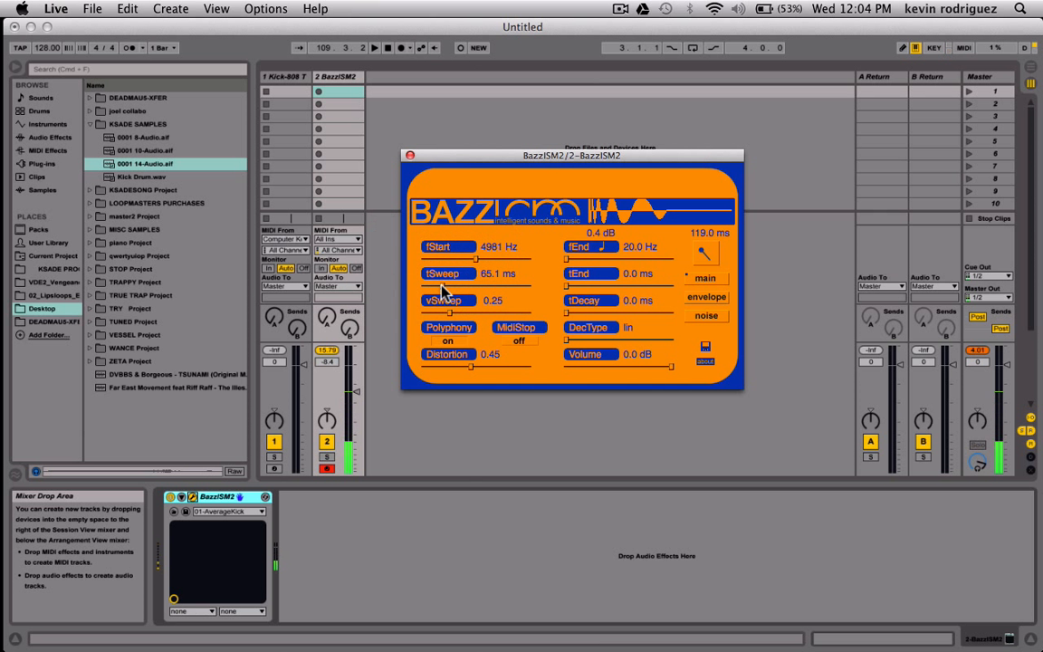
Try fStart at about 5368 Hz and bring it back to 4981 Hz
left_click(482, 258)
left_click_drag(483, 258, 479, 261)
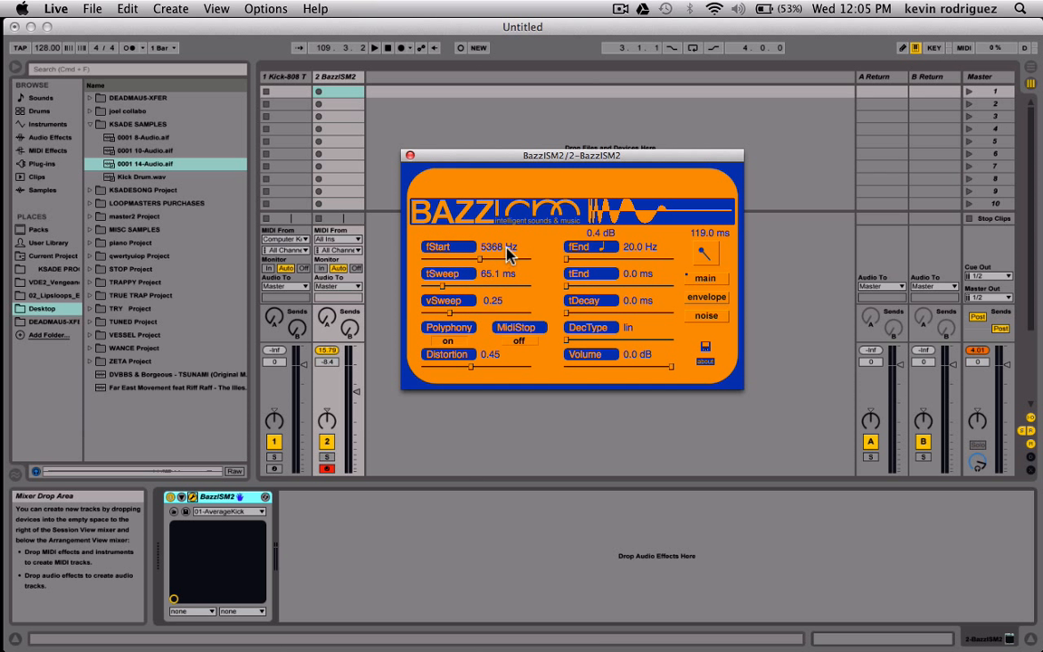
left_click_drag(477, 263, 481, 267)
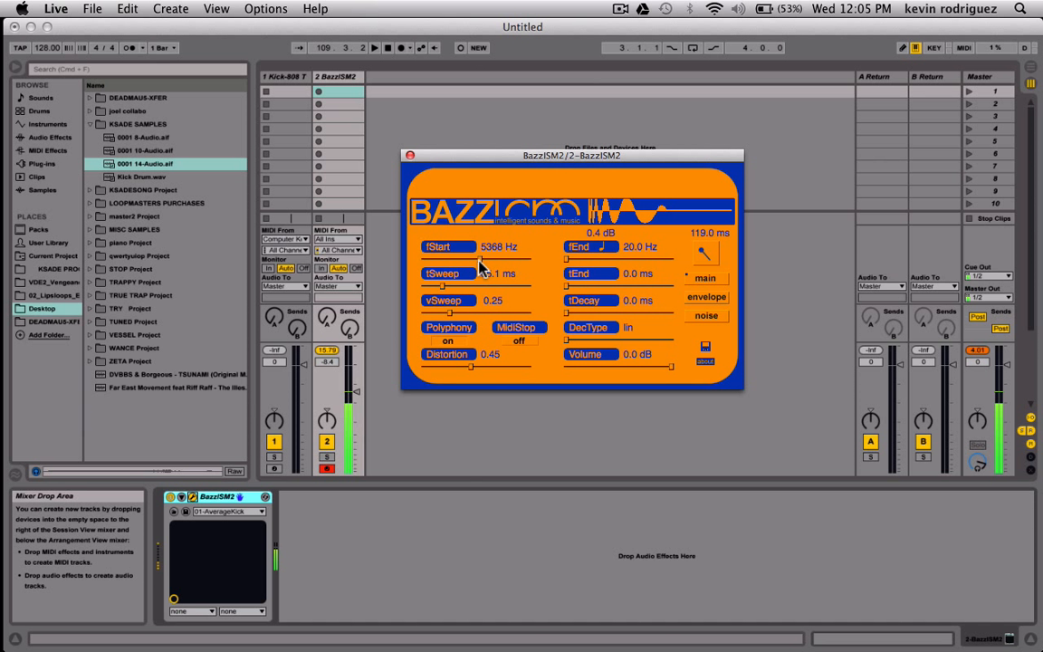
mouse_move(479, 261)
left_mouse_down()
mouse_move(531, 264)
mouse_move(476, 265)
left_mouse_up()
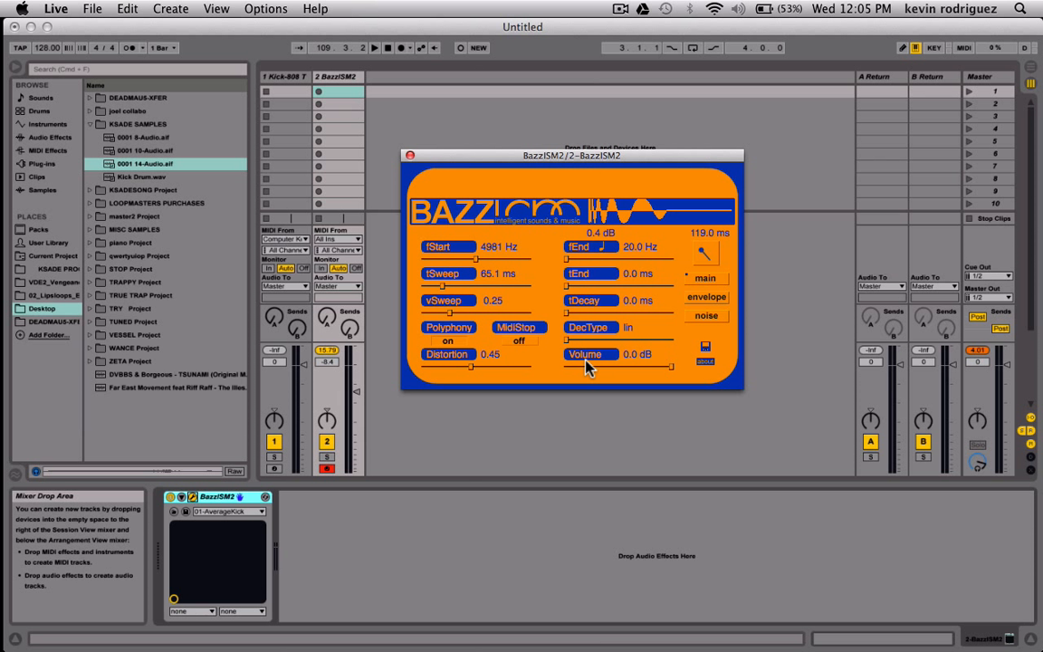
Try shorter and longer tSweep times on the kick and settle on about 107.0 ms
left_click(447, 288)
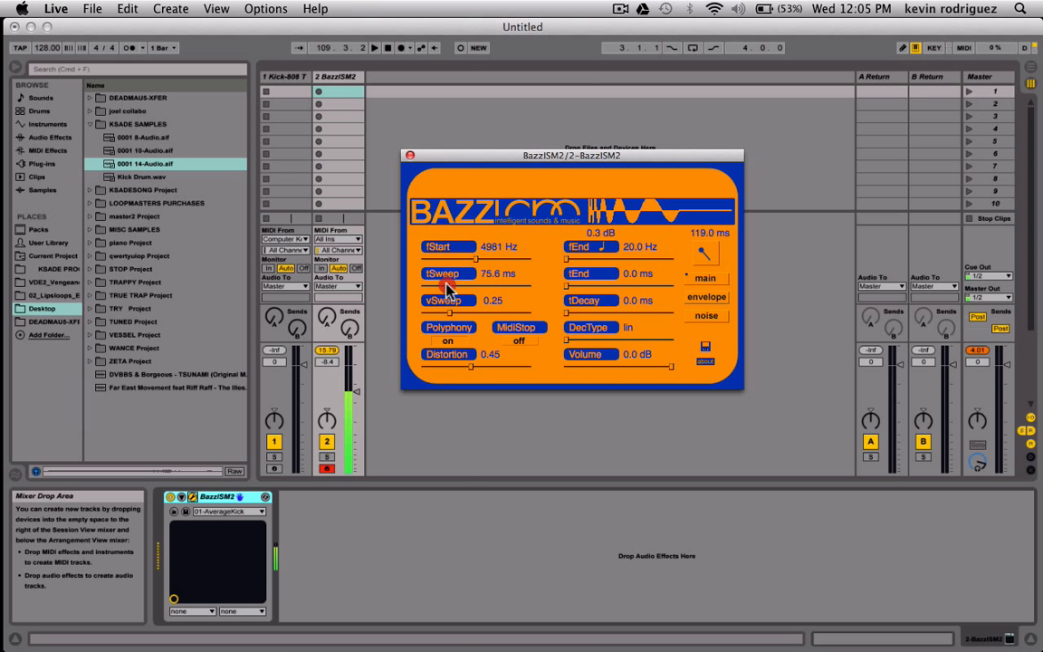
left_click_drag(447, 288, 542, 286)
left_click_drag(524, 287, 461, 287)
left_click(488, 286)
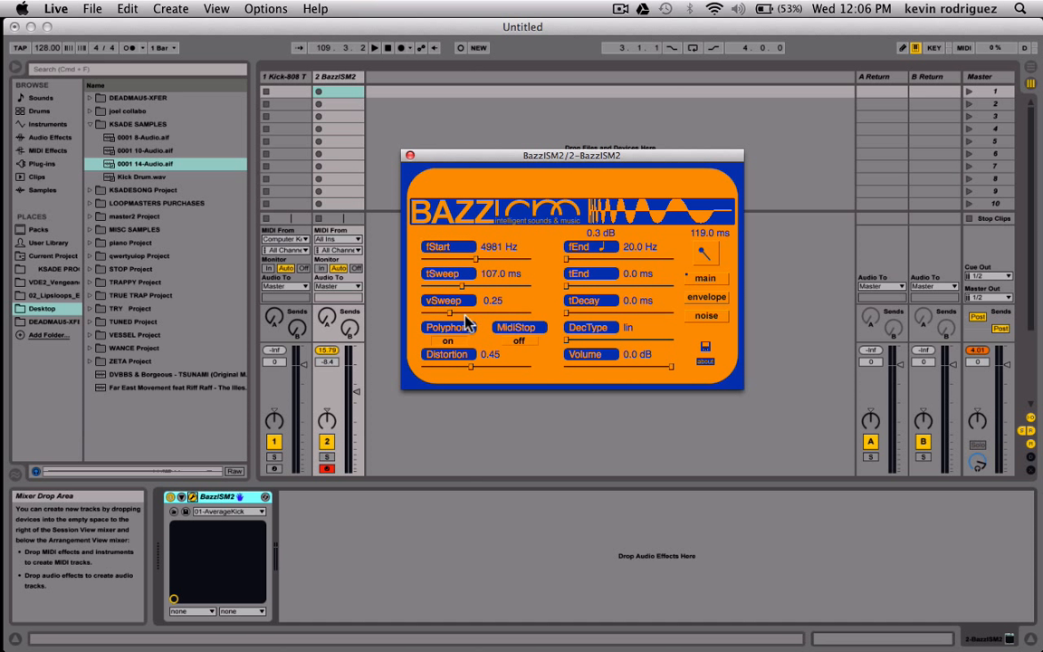
Compare vSweep at 0.00, 0.22 and 0.19, and set it to 0.50
left_click_drag(450, 314, 349, 319)
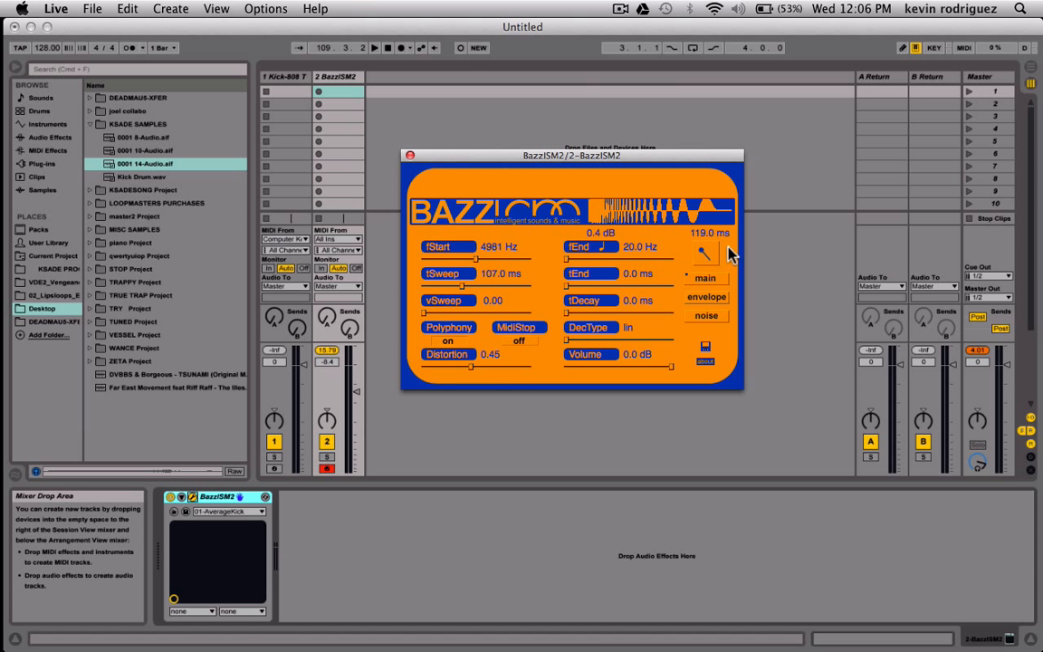
left_click_drag(424, 313, 447, 320)
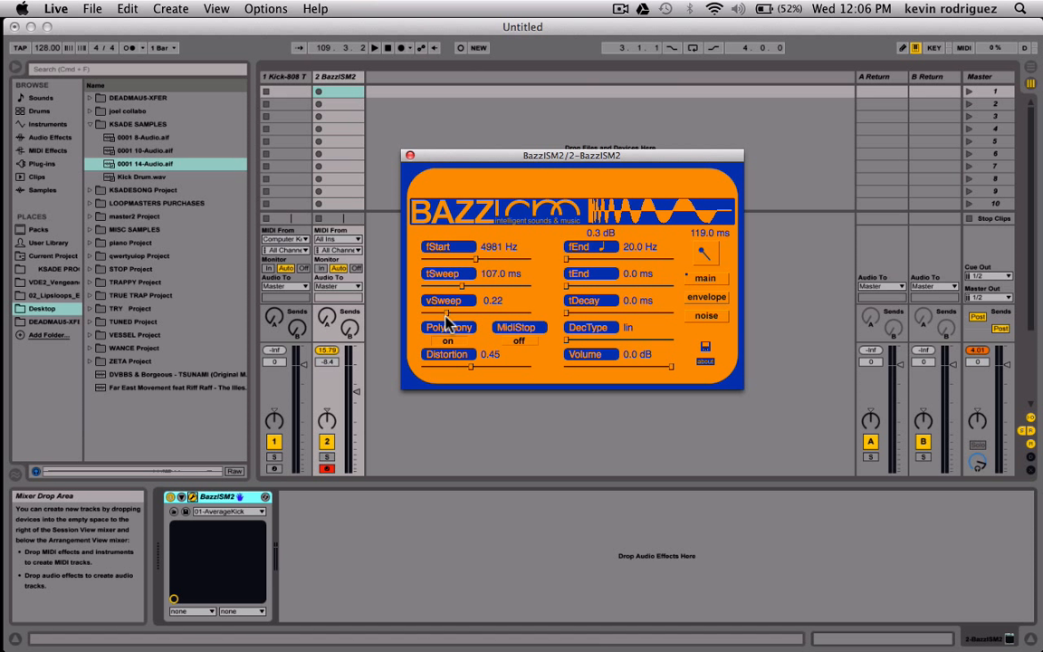
left_click_drag(445, 319, 442, 319)
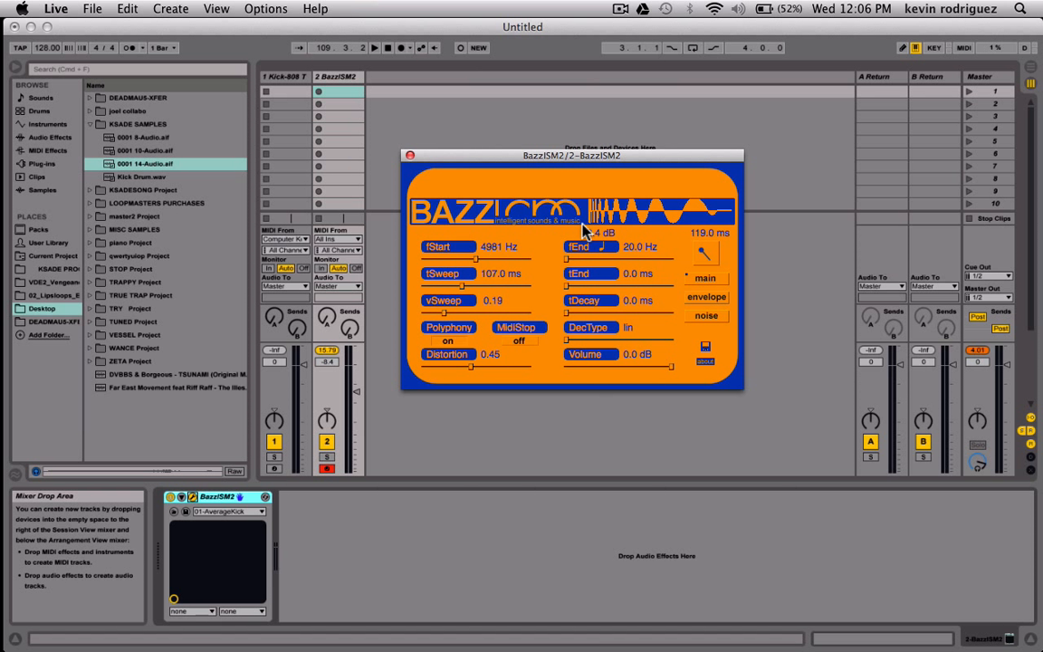
left_click_drag(443, 314, 479, 328)
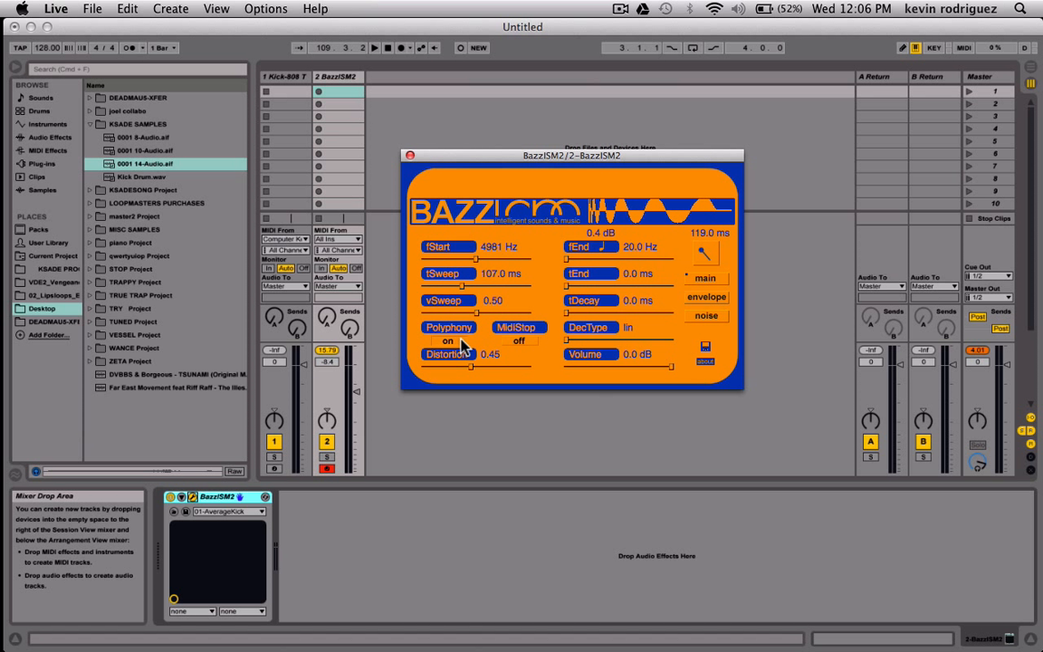
Audition the kick with Polyphony on and lower the Distortion to about 0.09
left_click(447, 341)
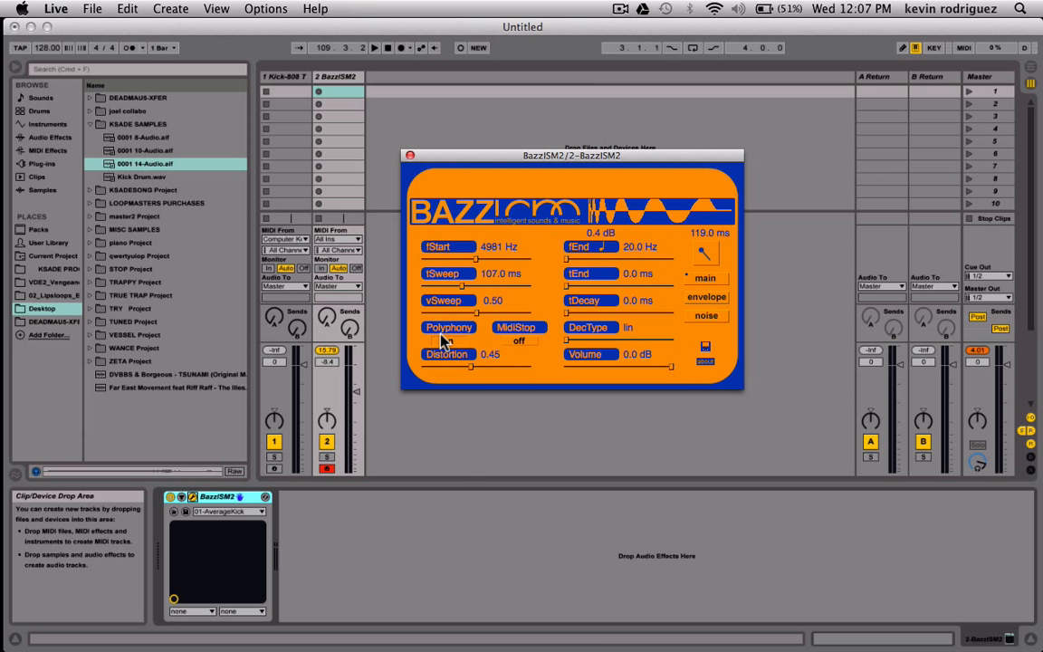
key("a")
key("a")
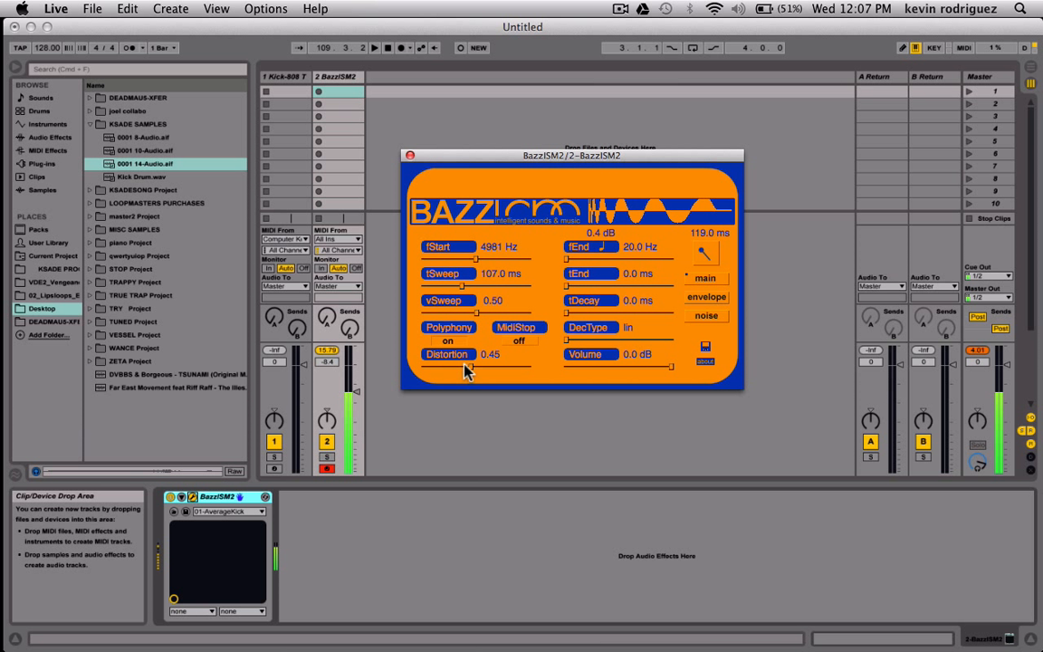
left_click_drag(470, 367, 431, 376)
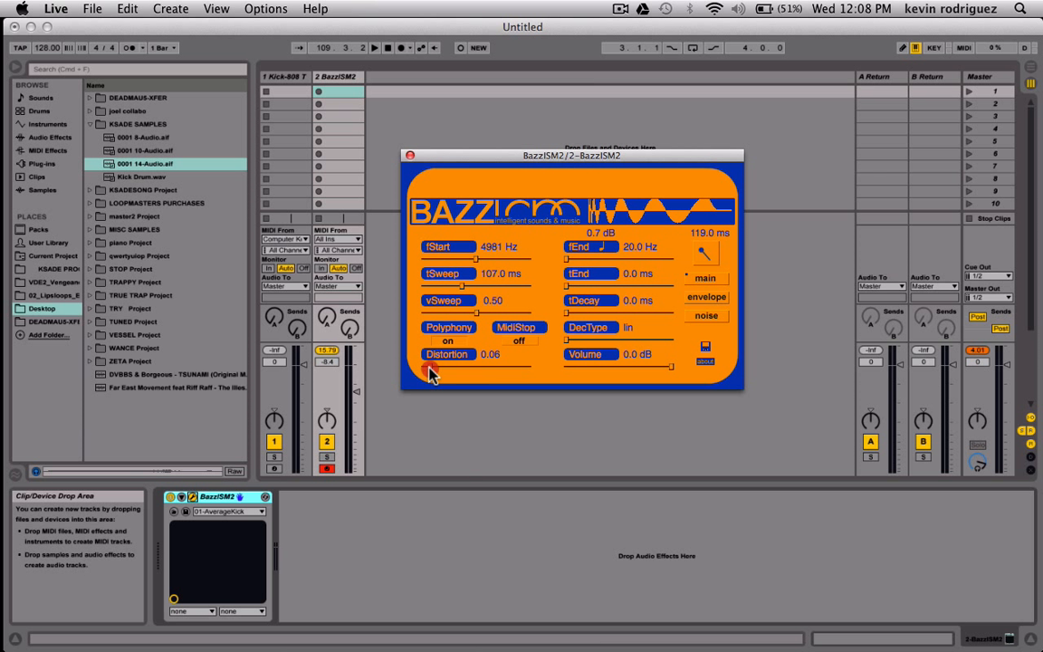
mouse_move(431, 376)
left_mouse_down()
mouse_move(523, 368)
mouse_move(431, 383)
left_mouse_up()
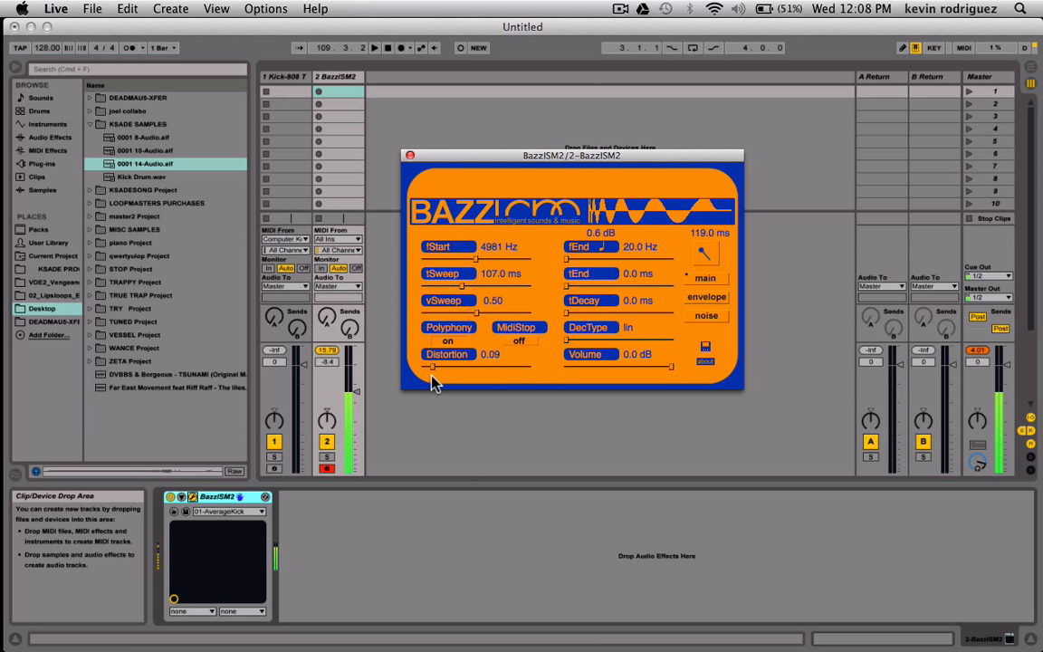
Open the noise settings, shorten the noise tDecay to 10.0 ms and turn the noise Volume down to silence
left_click(705, 315)
left_click_drag(581, 259, 475, 262)
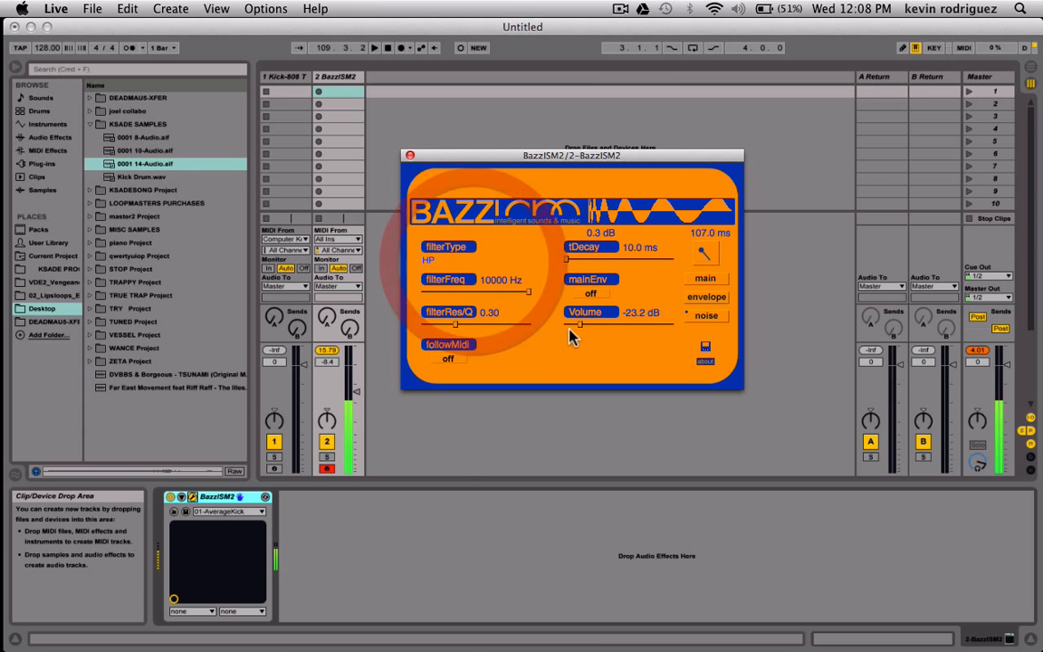
left_click_drag(577, 325, 513, 326)
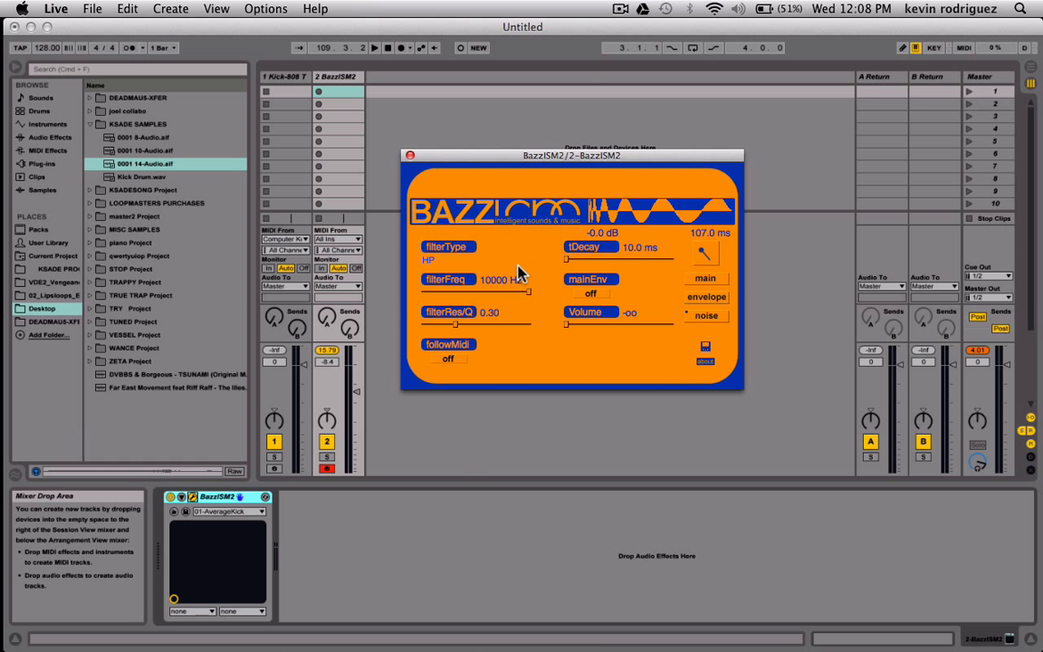
Try a noise Volume of up to -4.4 dB with tDecay at about 279.6 ms, and return both to their minimum
left_click(584, 327)
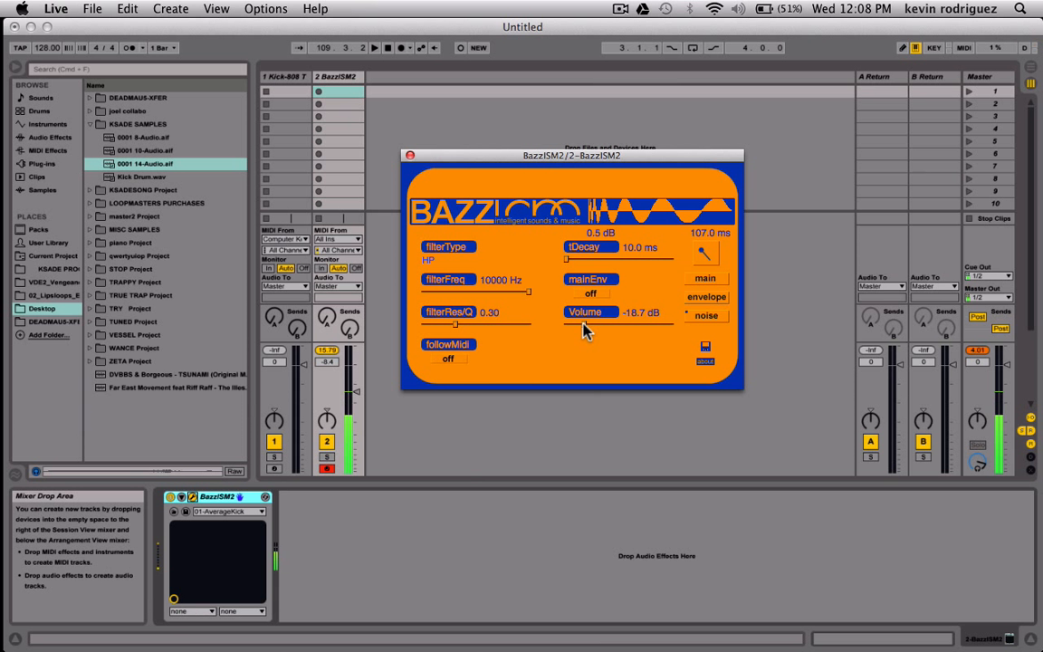
left_click_drag(584, 327, 603, 305)
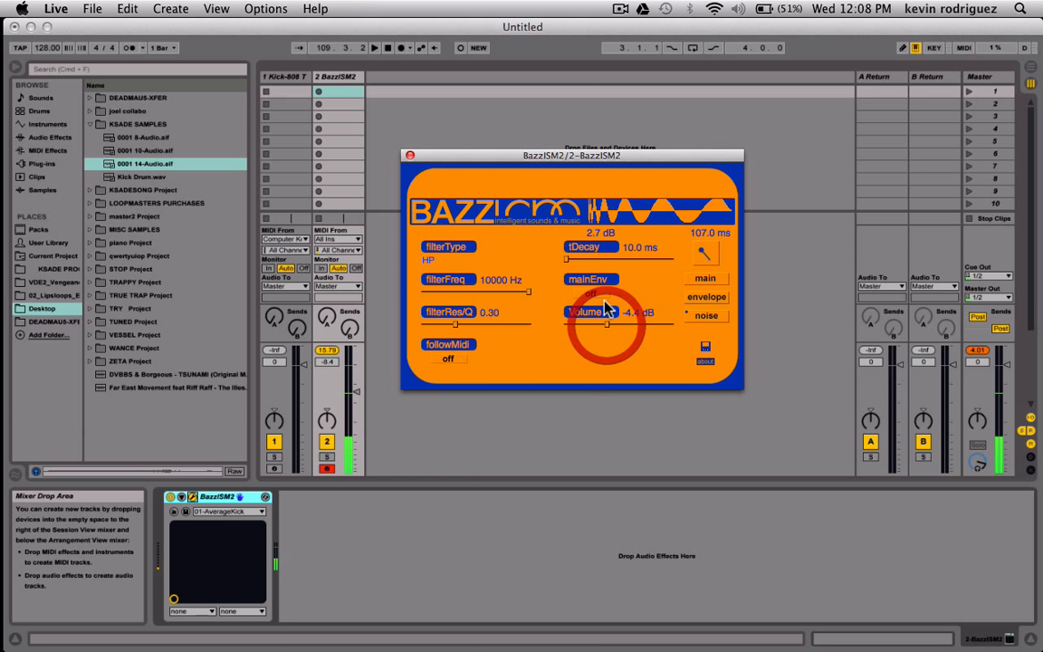
left_click_drag(567, 259, 598, 278)
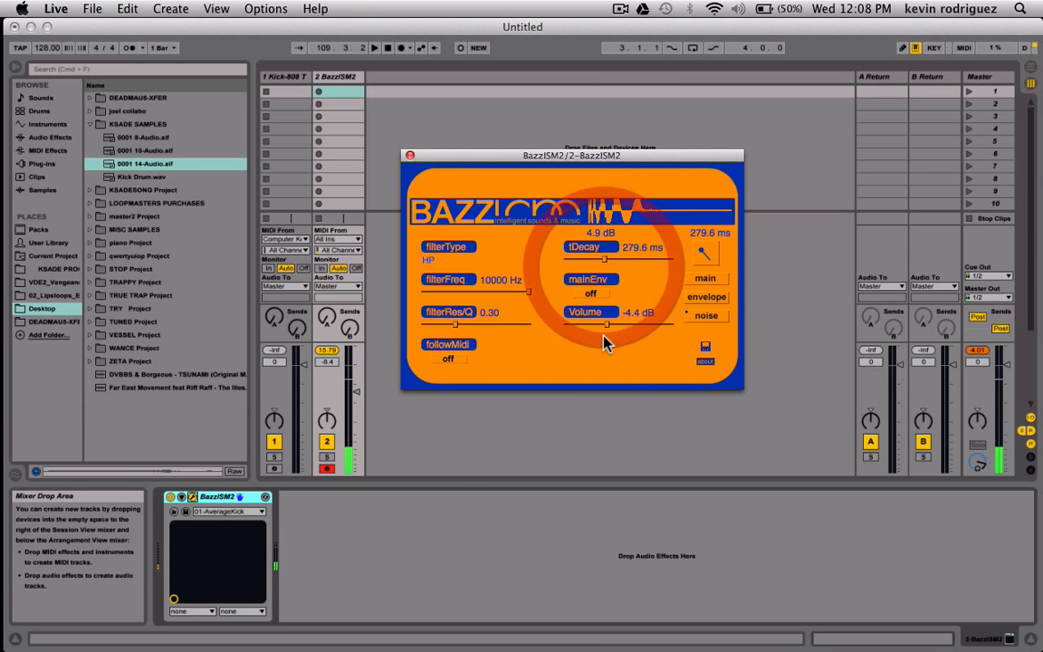
mouse_move(605, 326)
left_mouse_down()
mouse_move(576, 326)
mouse_move(597, 326)
left_mouse_up()
left_click(598, 328)
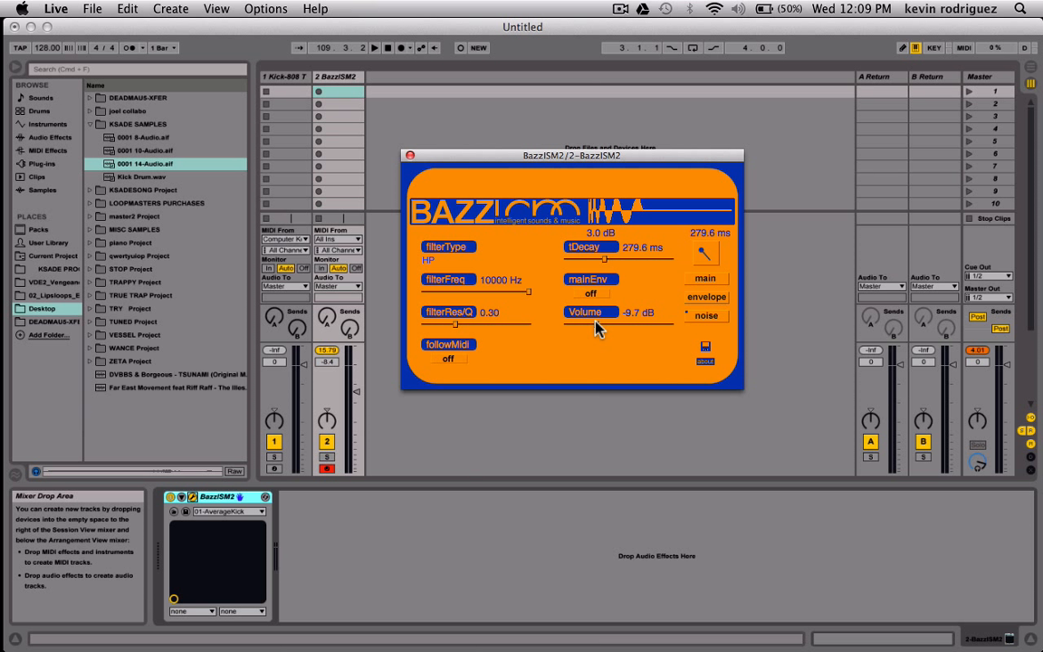
left_click_drag(596, 322, 504, 322)
left_click_drag(604, 259, 470, 259)
Return to the main settings, try fEnd at 90.0 Hz and lower it to about 60.7 Hz
left_click(705, 278)
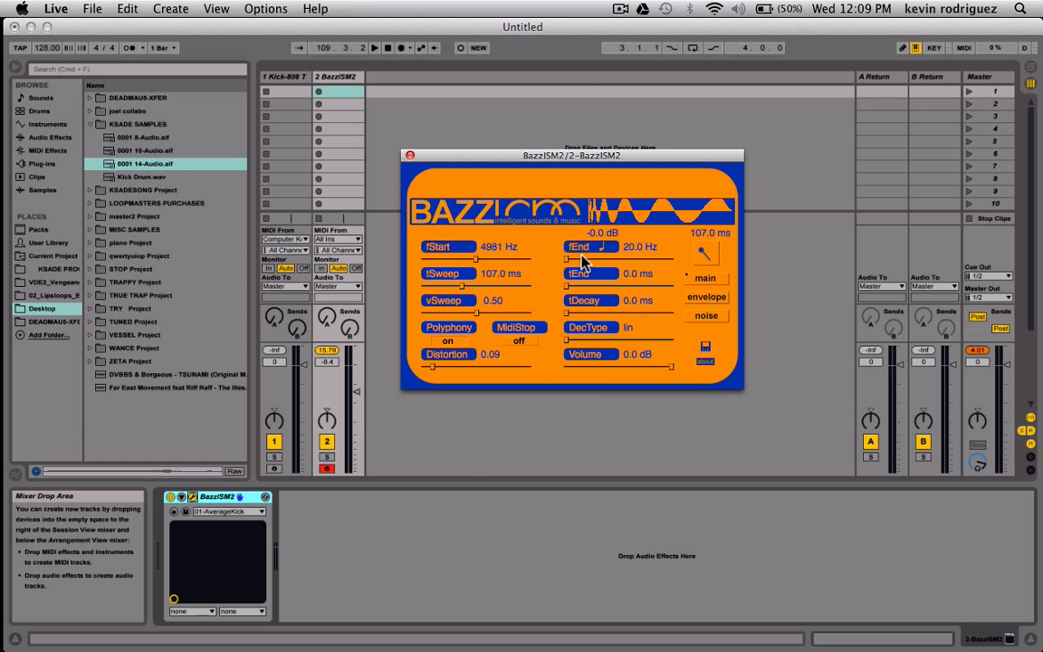
left_click_drag(578, 261, 692, 264)
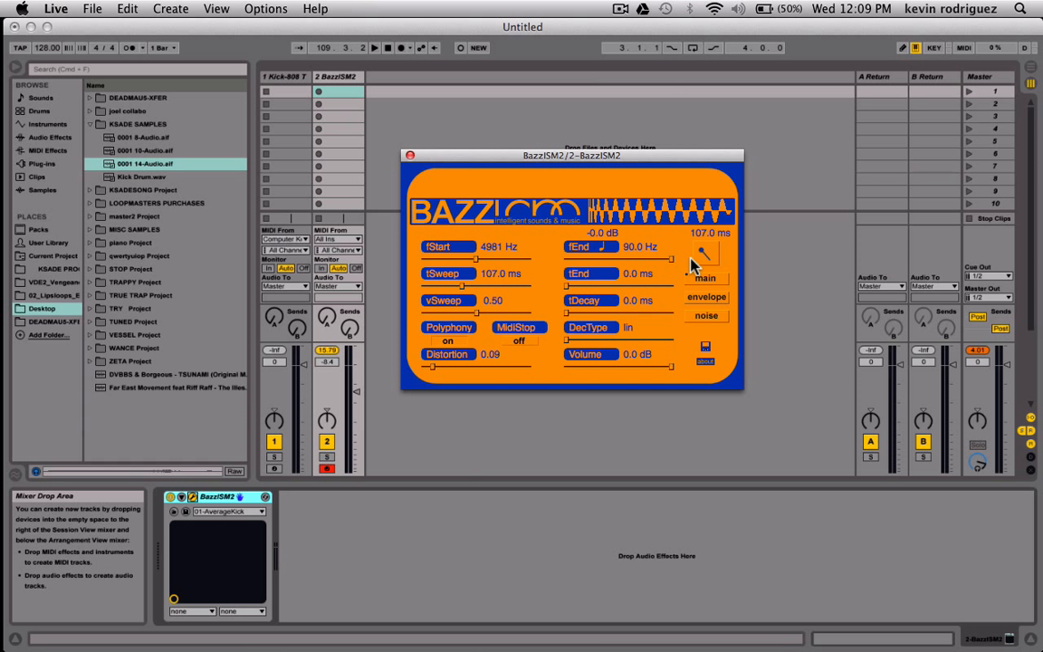
left_click_drag(691, 259, 676, 259)
left_click(677, 261)
left_click_drag(658, 262, 627, 262)
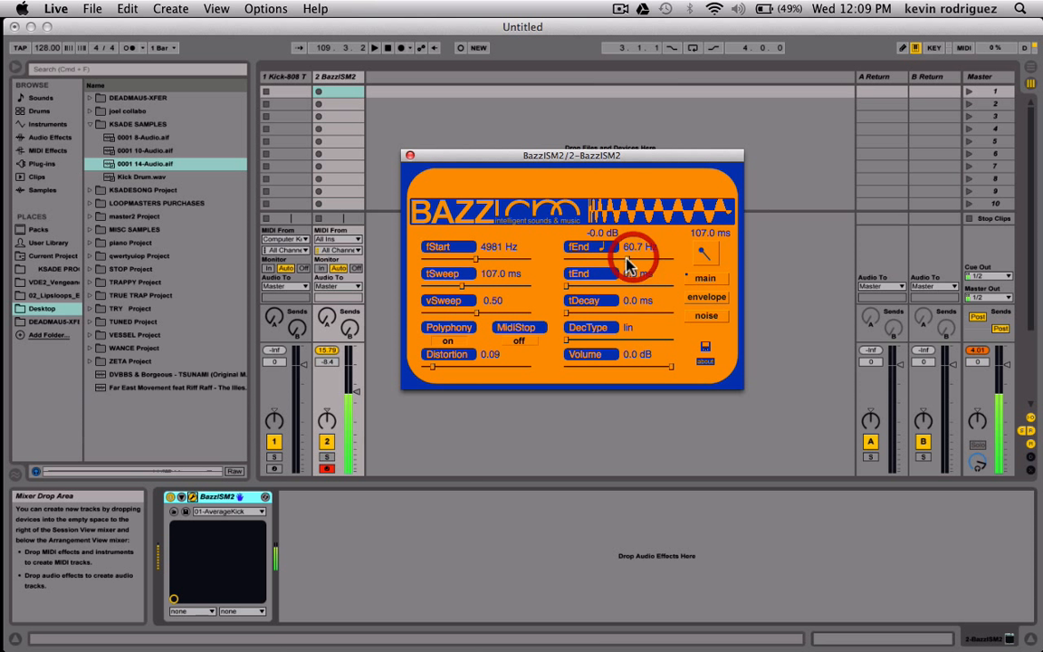
Lengthen tEnd to 500.0 ms, with fEnd at about 46.0 Hz and tDecay at about 61.2 ms
left_click_drag(580, 290, 693, 283)
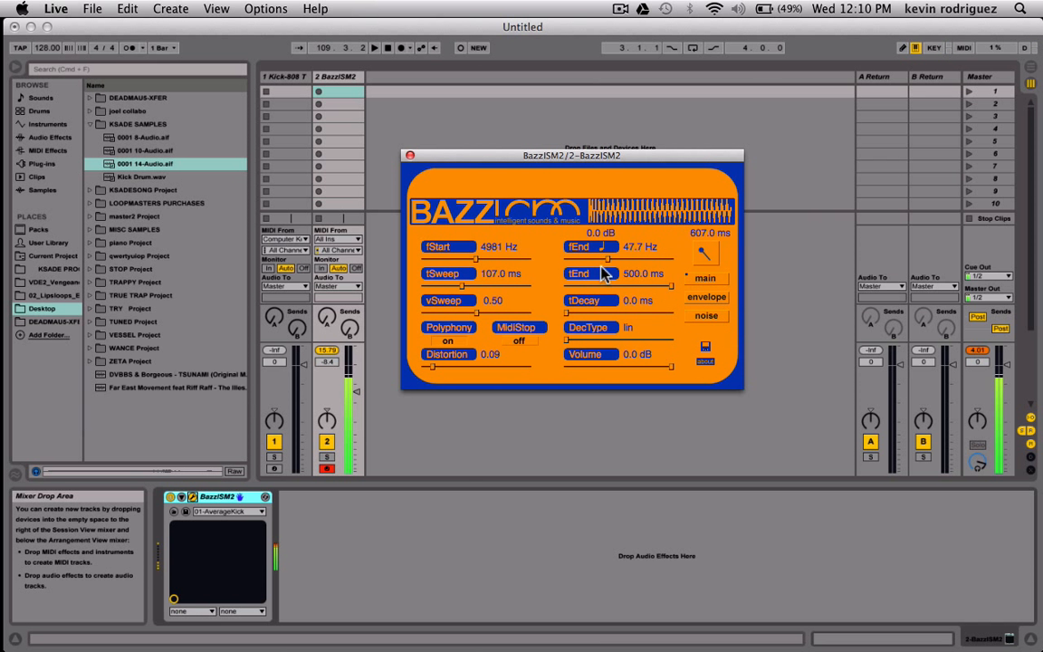
mouse_move(609, 270)
left_mouse_down()
mouse_move(555, 265)
mouse_move(668, 263)
mouse_move(605, 264)
left_mouse_up()
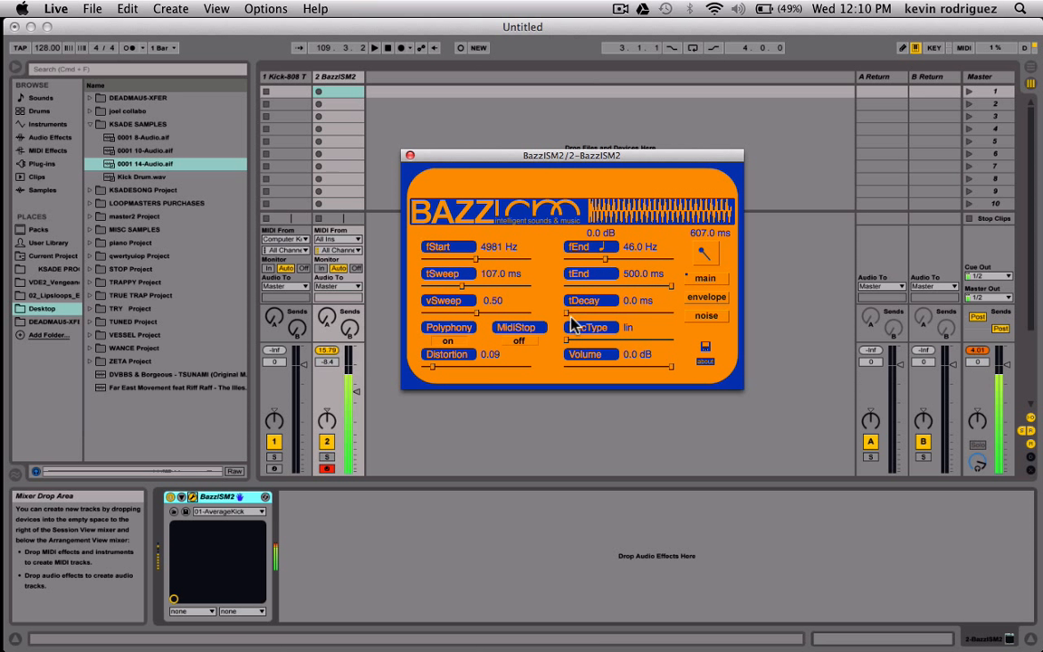
left_click_drag(568, 313, 561, 288)
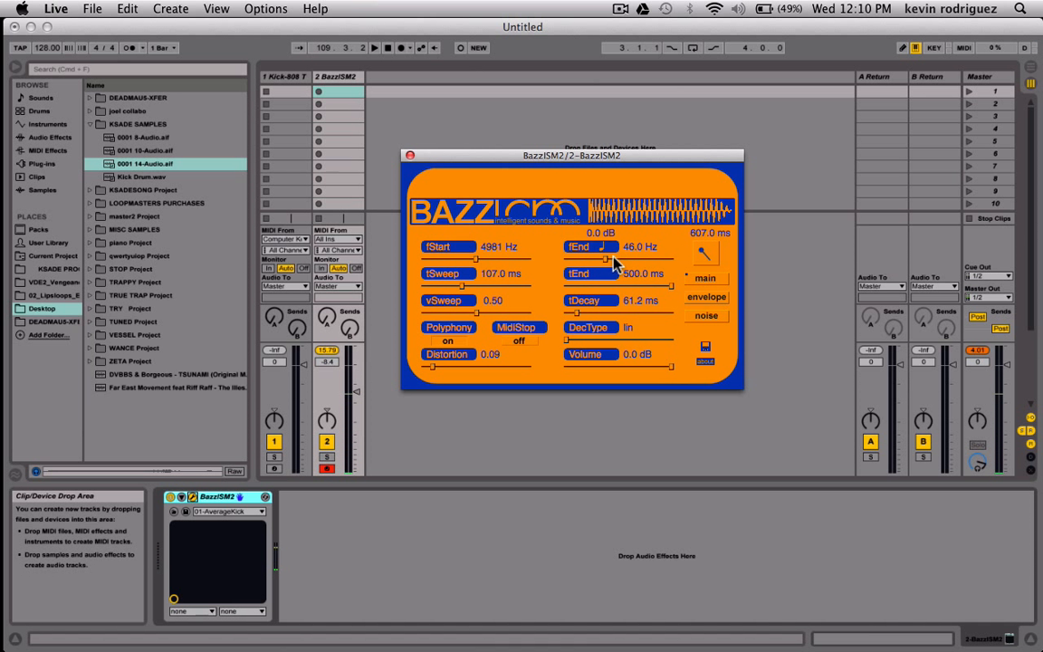
Set the kick's tail to fEnd about 70.5 Hz, tEnd about 426.4 ms and tDecay about 53.7 ms
left_click_drag(606, 260, 636, 263)
left_click_drag(632, 286, 657, 290)
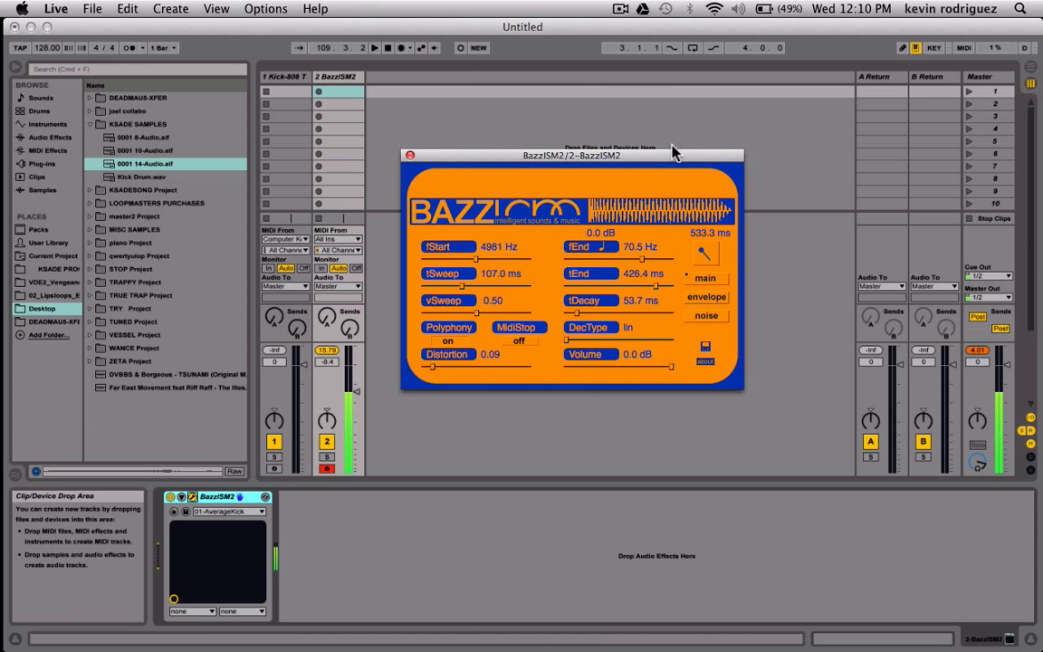
mouse_move(639, 259)
left_mouse_down()
mouse_move(524, 264)
mouse_move(679, 273)
mouse_move(641, 263)
left_mouse_up()
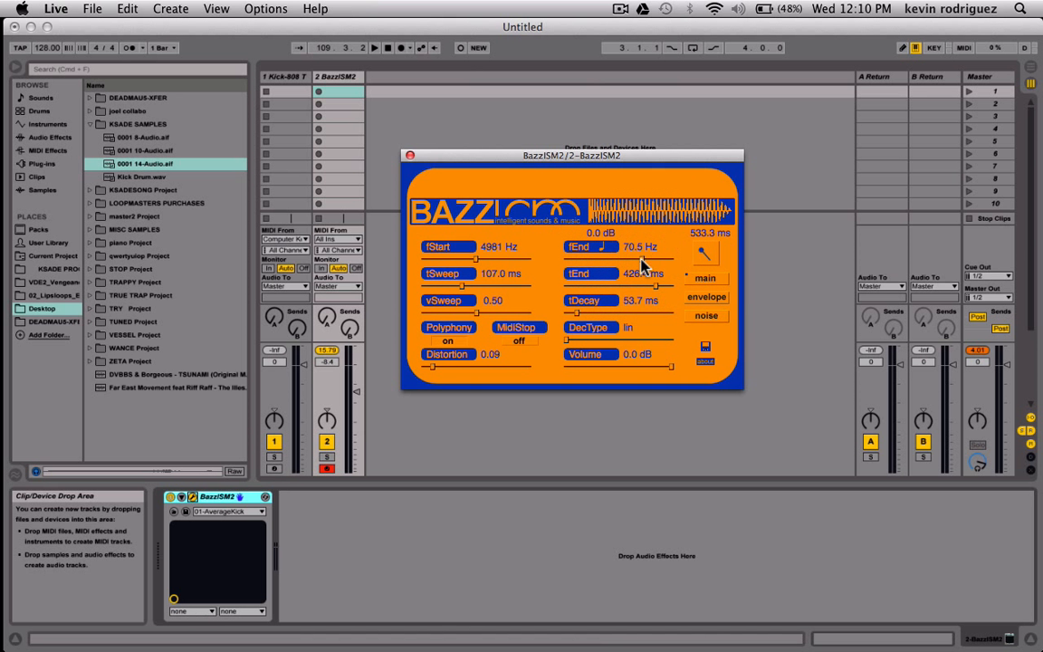
Try fEnd at 20.0 Hz, raise it to 90.0 Hz and audition the kick
left_click_drag(642, 262, 524, 255)
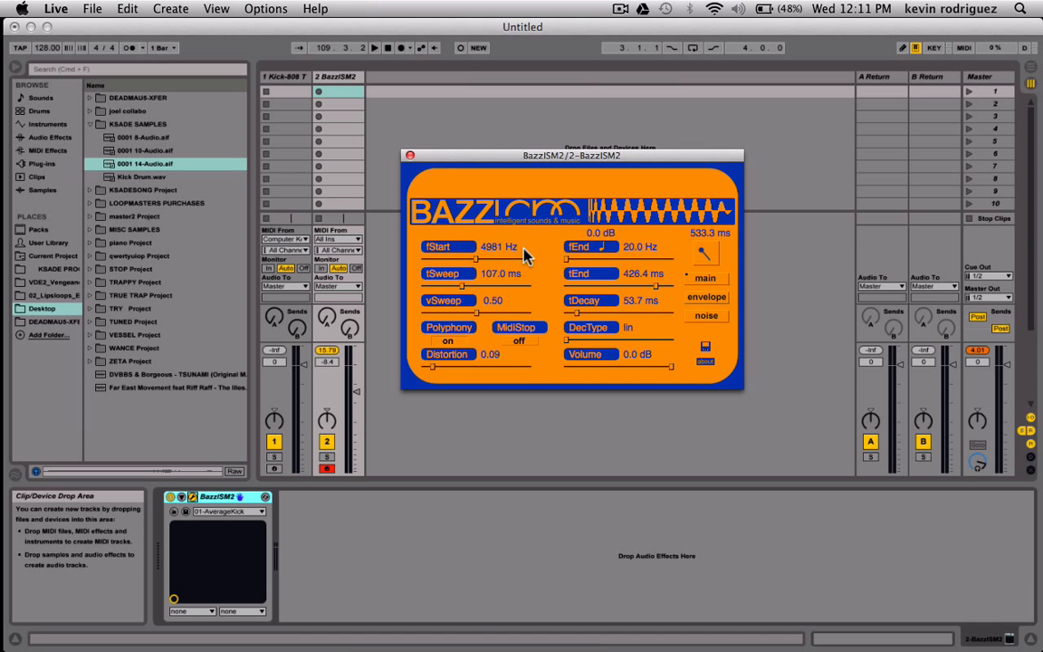
left_click_drag(571, 260, 681, 262)
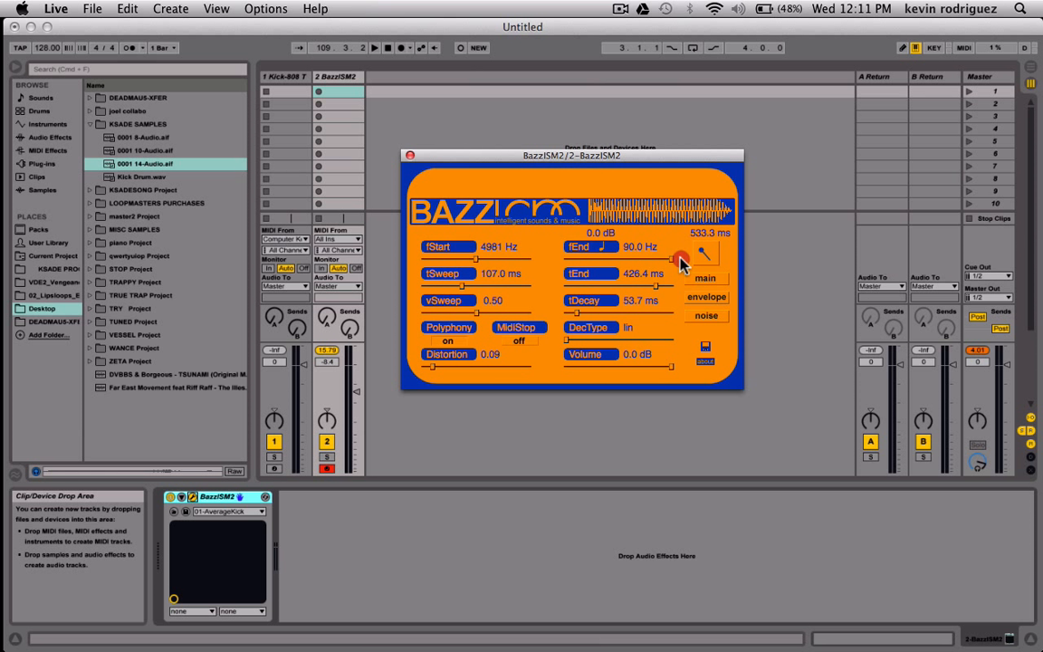
key("a")
key("a")
key("a")
key("a")
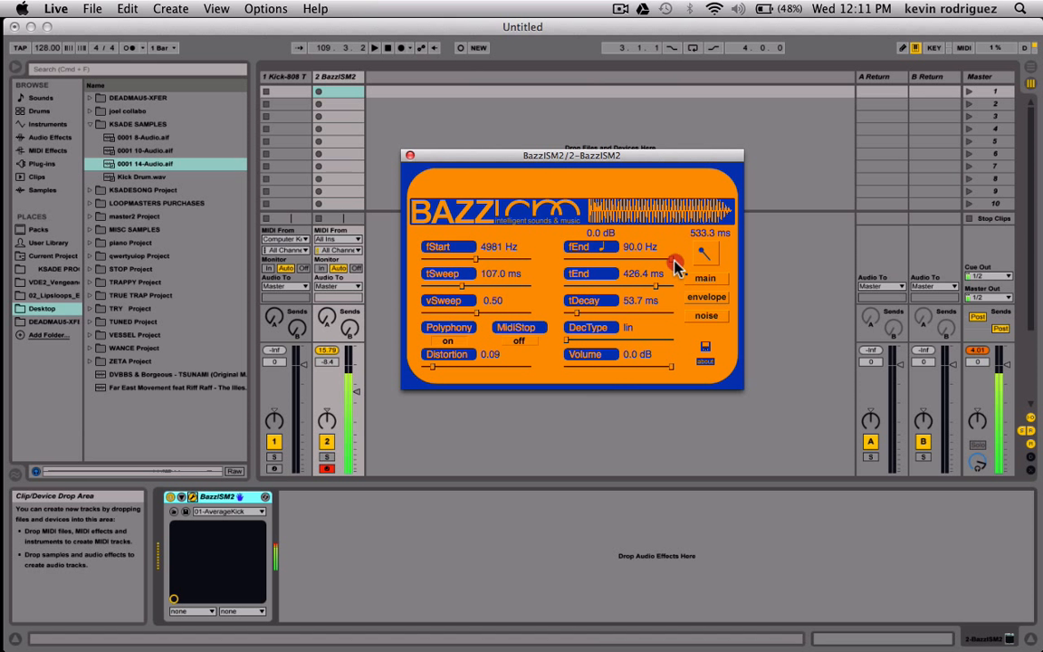
left_click(673, 262)
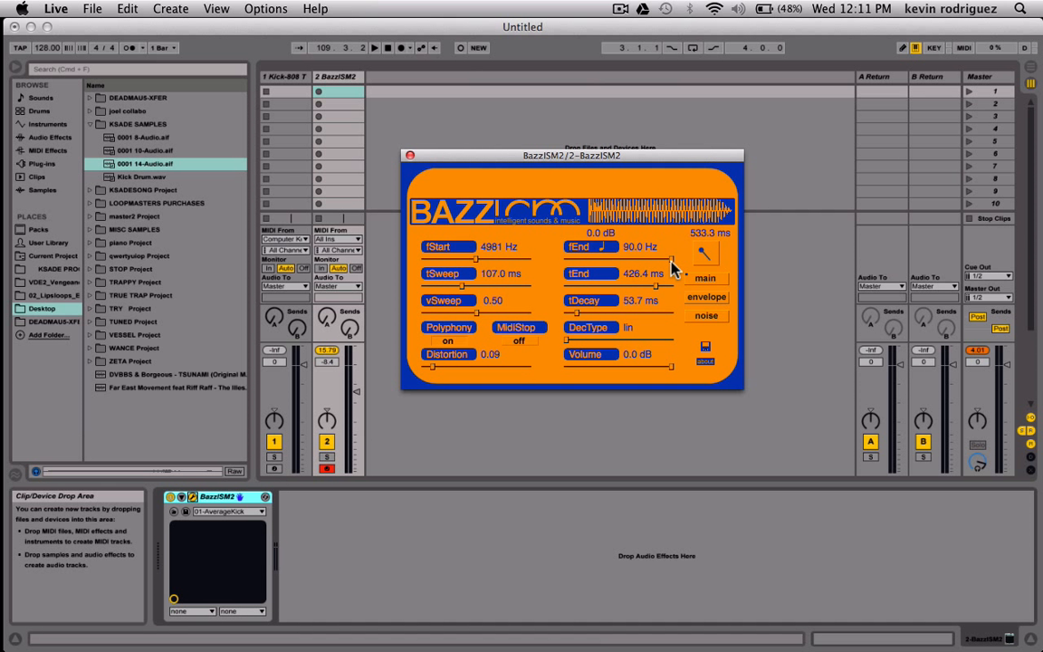
key("a")
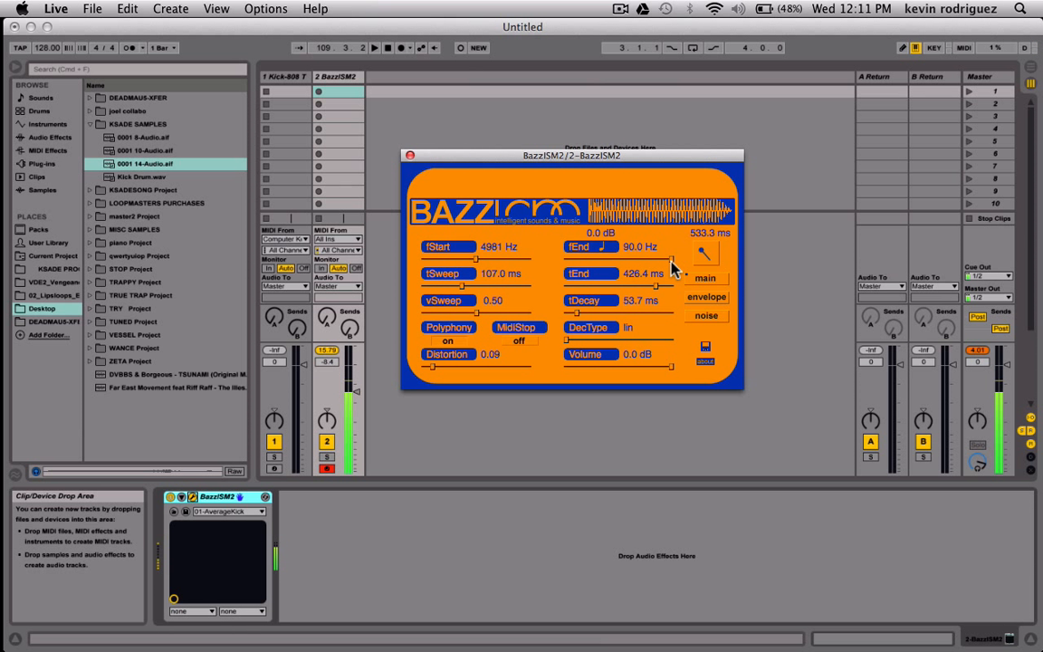
mouse_move(673, 263)
left_mouse_down()
mouse_move(615, 263)
mouse_move(689, 269)
left_mouse_up()
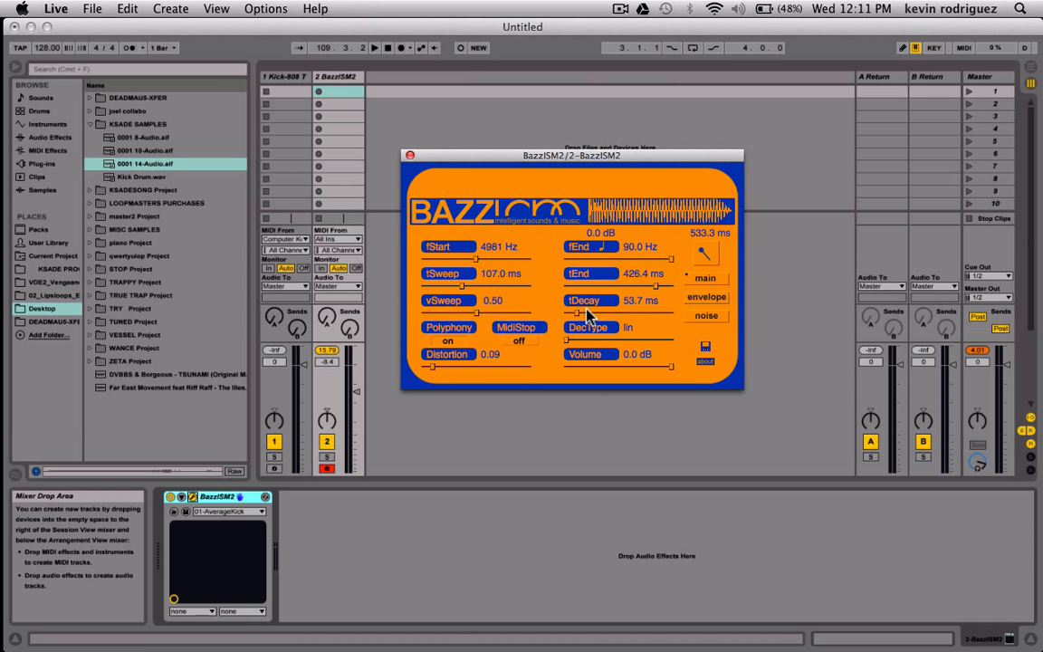
Shorten tEnd to about 391.5 ms and set tDecay to about 166.1 ms after trying 0.0 and 498.4 ms
left_click_drag(585, 311, 547, 312)
mouse_move(655, 290)
left_mouse_down()
mouse_move(494, 286)
mouse_move(572, 298)
mouse_move(576, 310)
mouse_move(645, 313)
mouse_move(648, 288)
left_mouse_up()
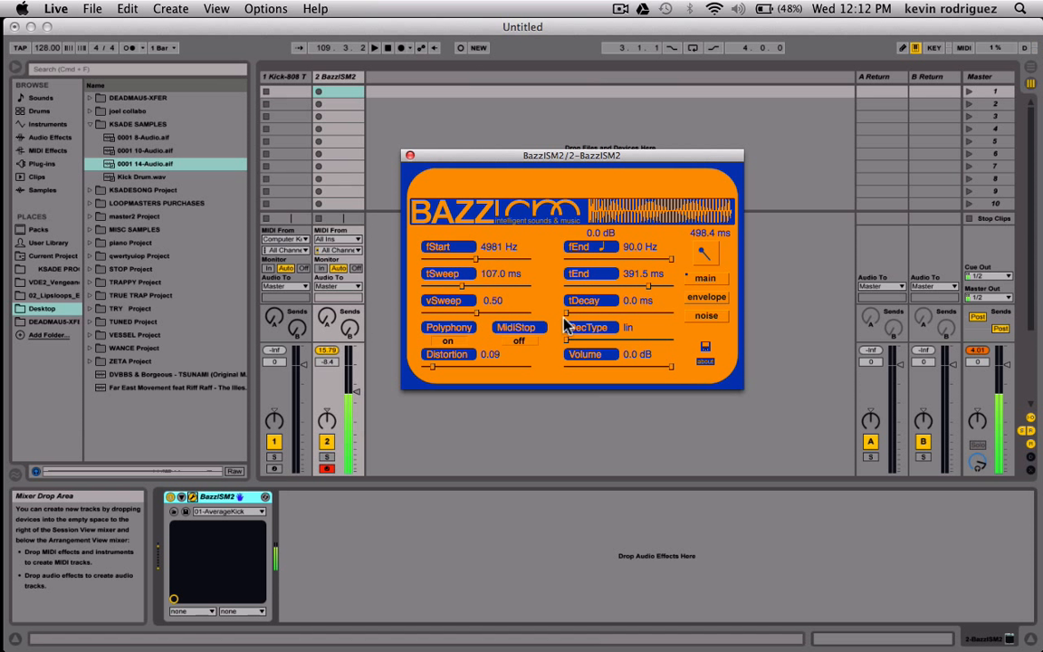
left_click_drag(576, 318, 690, 317)
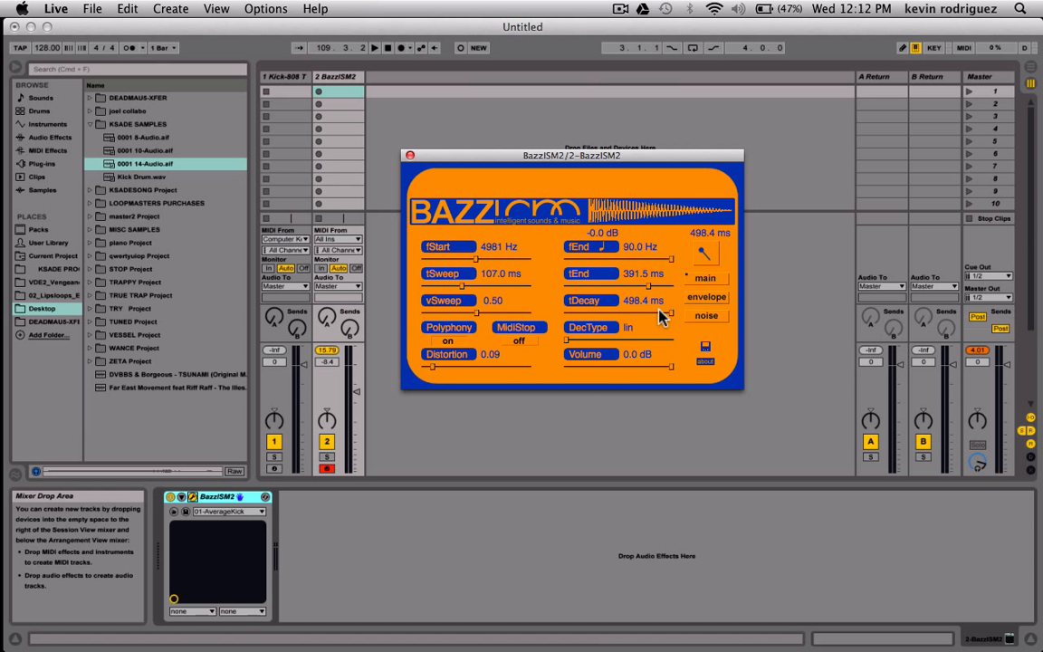
left_click_drag(659, 312, 609, 309)
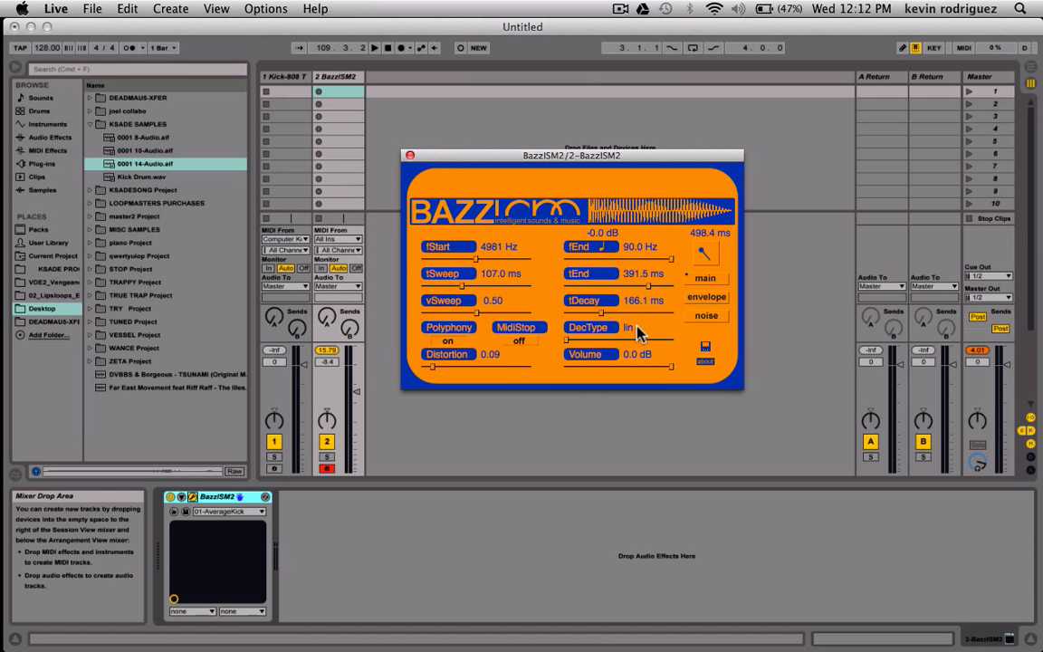
left_click(585, 329)
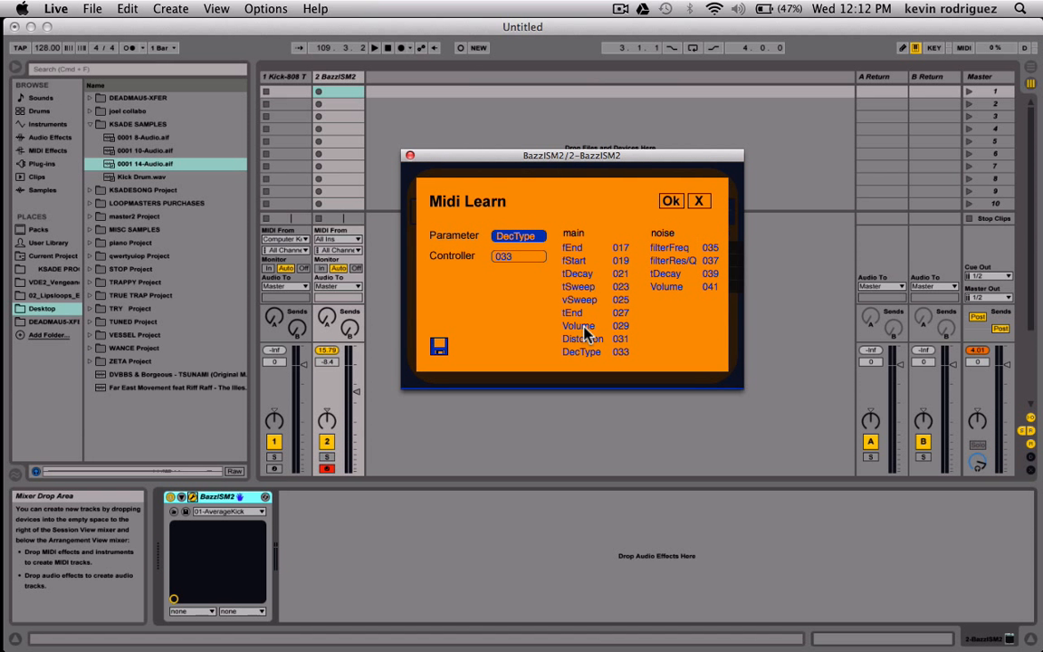
left_click(701, 202)
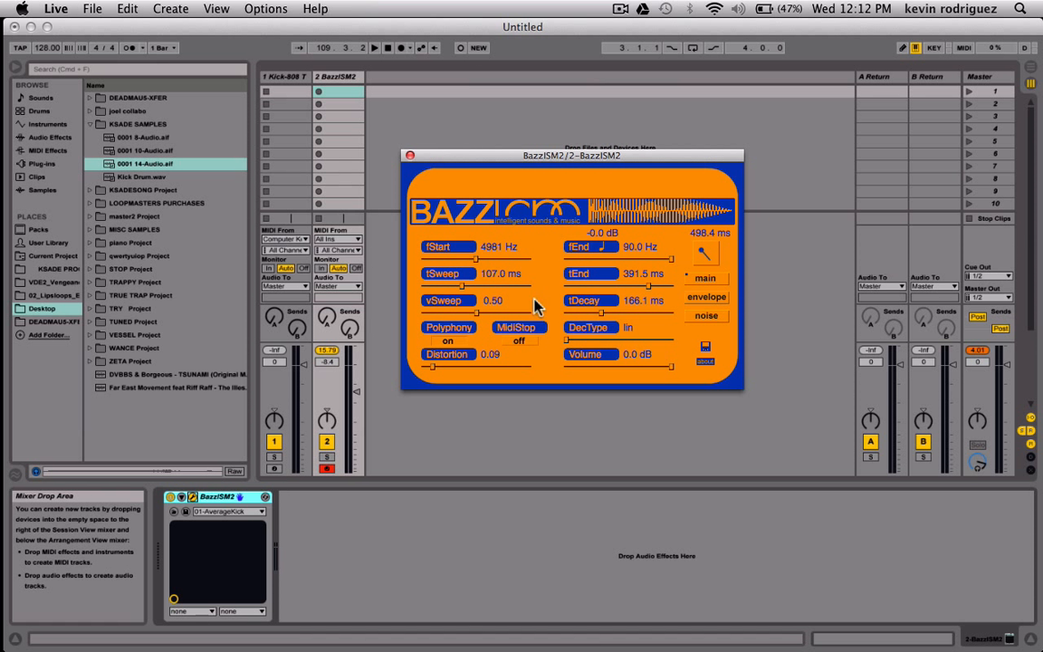
left_click(590, 333)
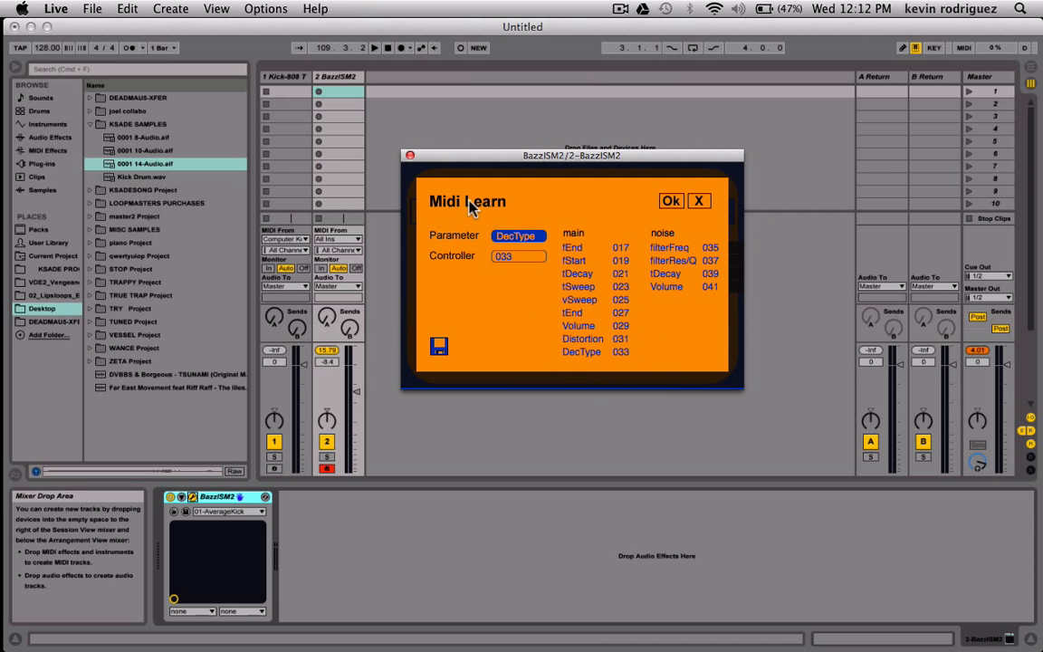
left_click(701, 201)
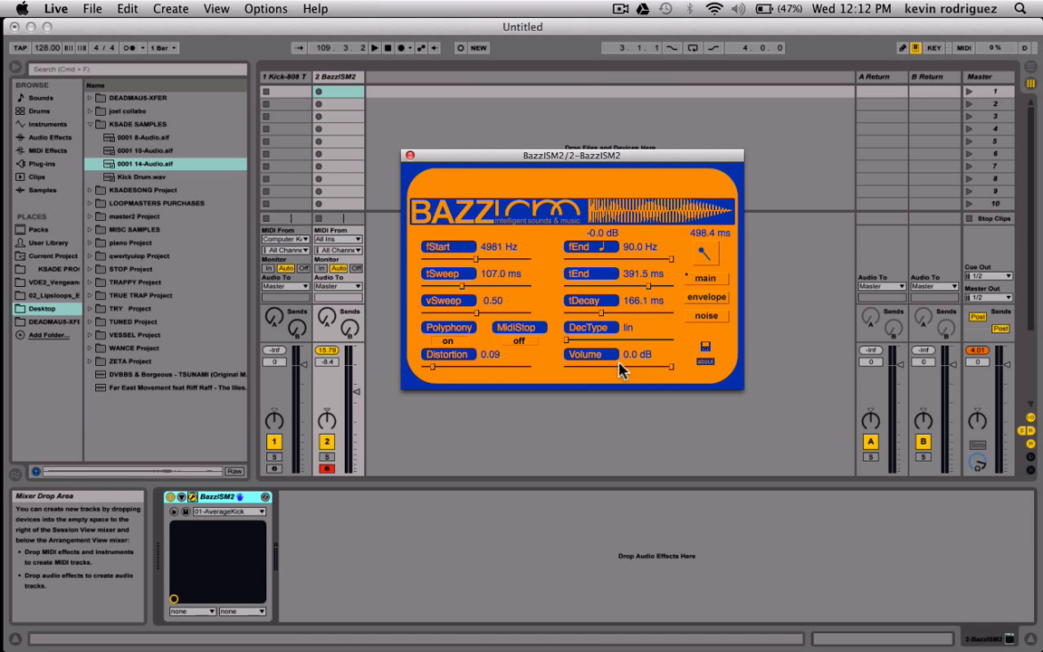
left_click_drag(582, 340, 520, 340)
Open the volume envelope and try moving its line and its start and end points
left_click(701, 299)
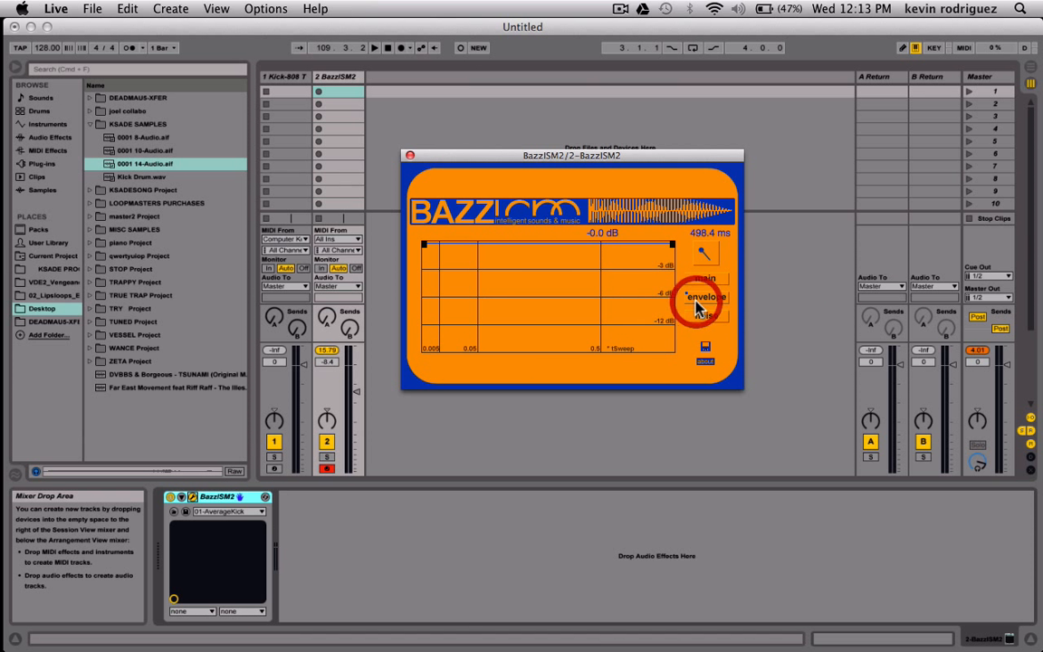
left_click_drag(539, 242, 536, 259)
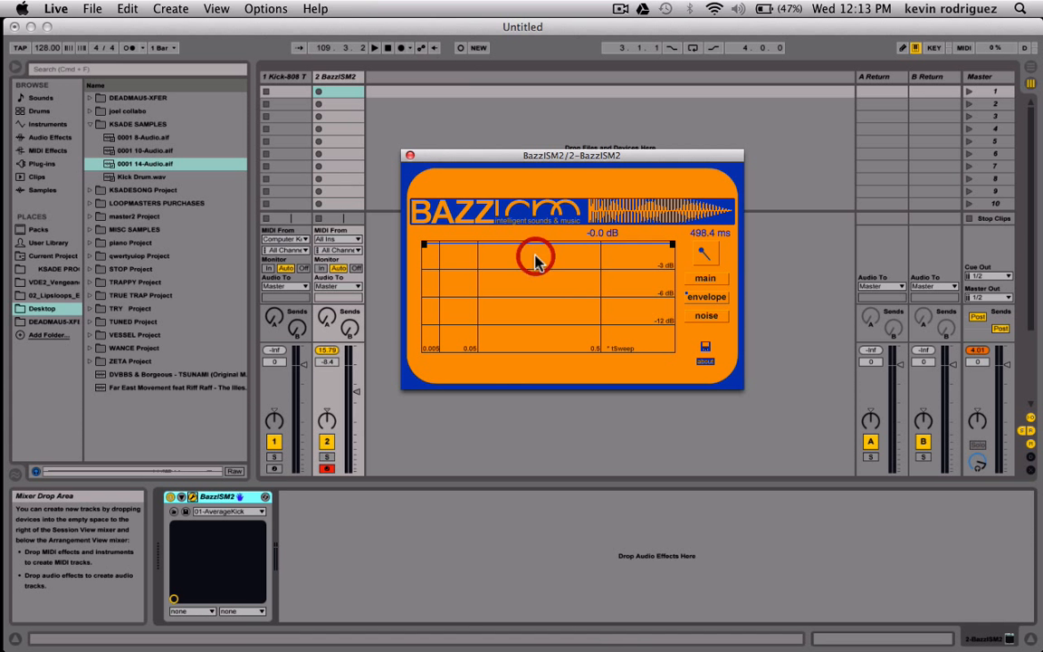
left_click(425, 243)
mouse_move(425, 243)
left_mouse_down()
mouse_move(400, 415)
mouse_move(425, 244)
left_mouse_up()
left_click_drag(672, 245, 599, 42)
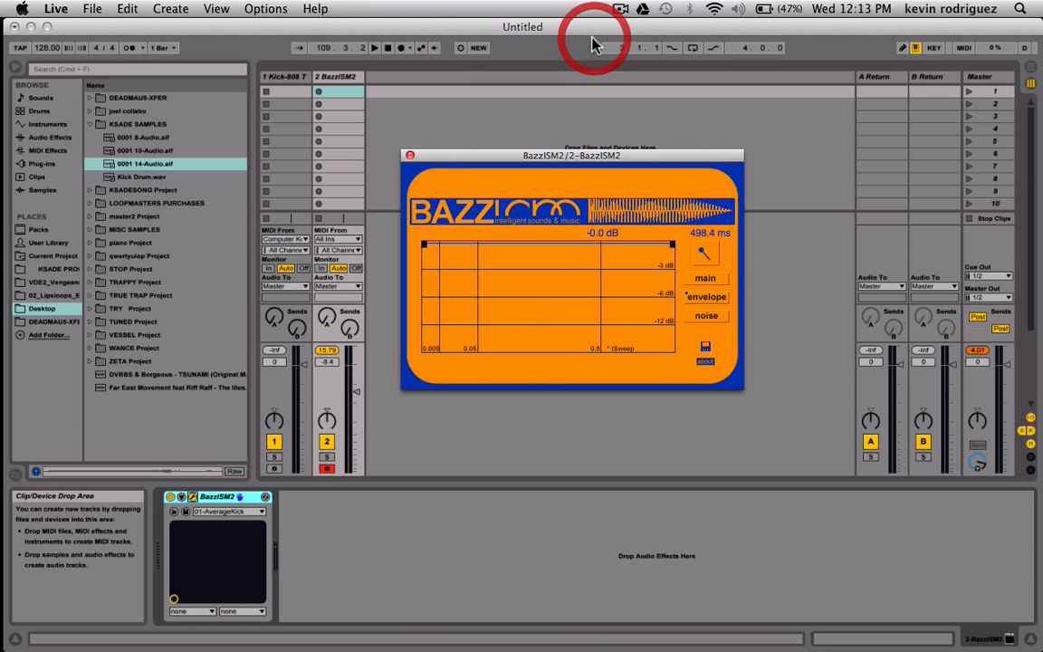
left_click(706, 316)
left_click(489, 260)
left_click_drag(489, 260, 613, 291)
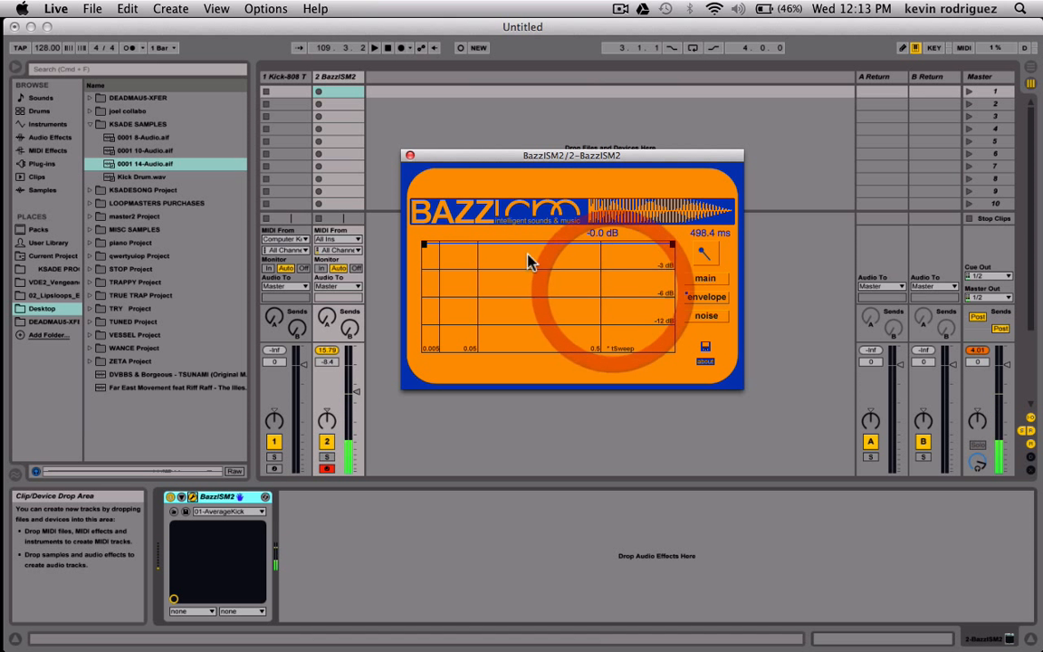
Add envelope points slightly below full level mid-sweep and just below -6 dB near 0.5, removing the extra point near 0.05
left_click(520, 252)
left_click(483, 288)
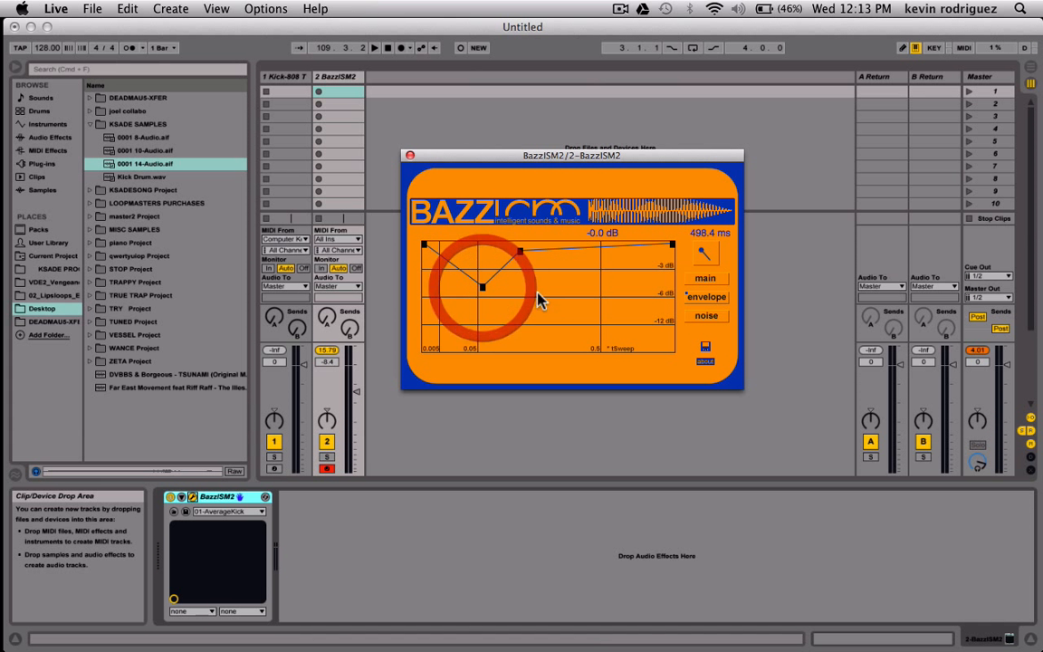
left_click(595, 304)
left_click(482, 286)
left_click_drag(482, 288, 482, 409)
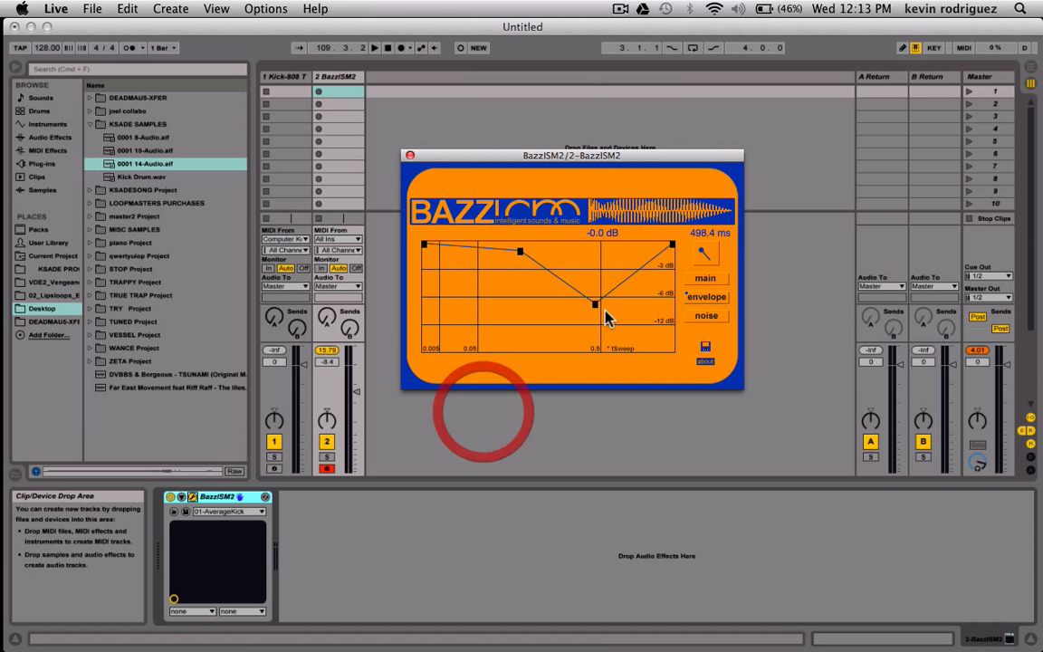
left_click(598, 390)
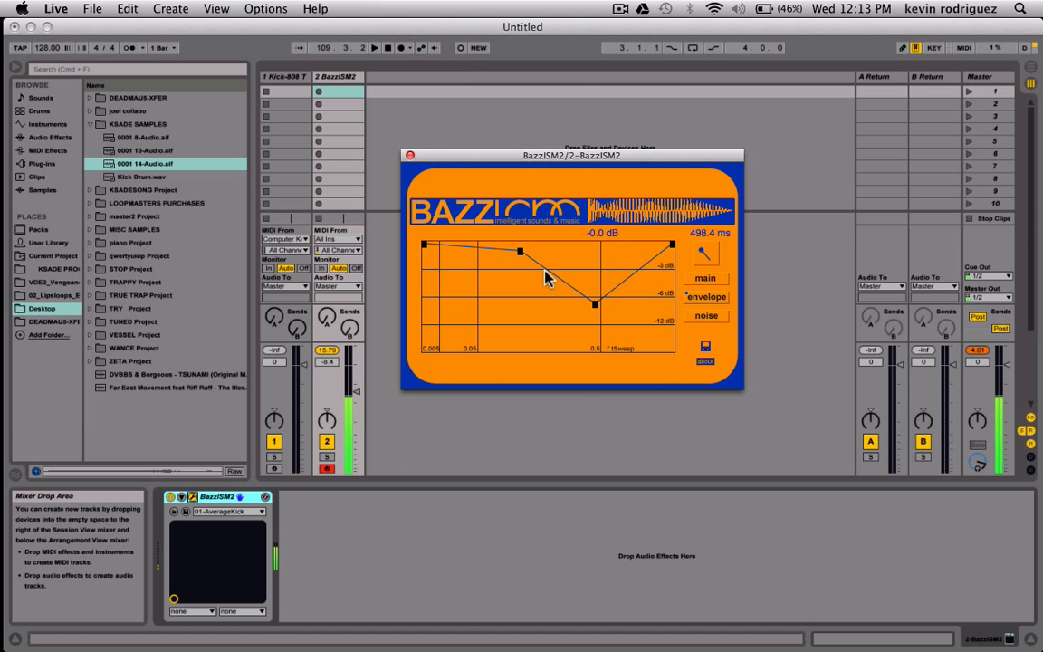
Try the envelope's end point at the lowest level, and flatten all points back to full level
left_click_drag(671, 244, 625, 447)
left_click_drag(596, 302, 667, 245)
left_click_drag(523, 251, 521, 244)
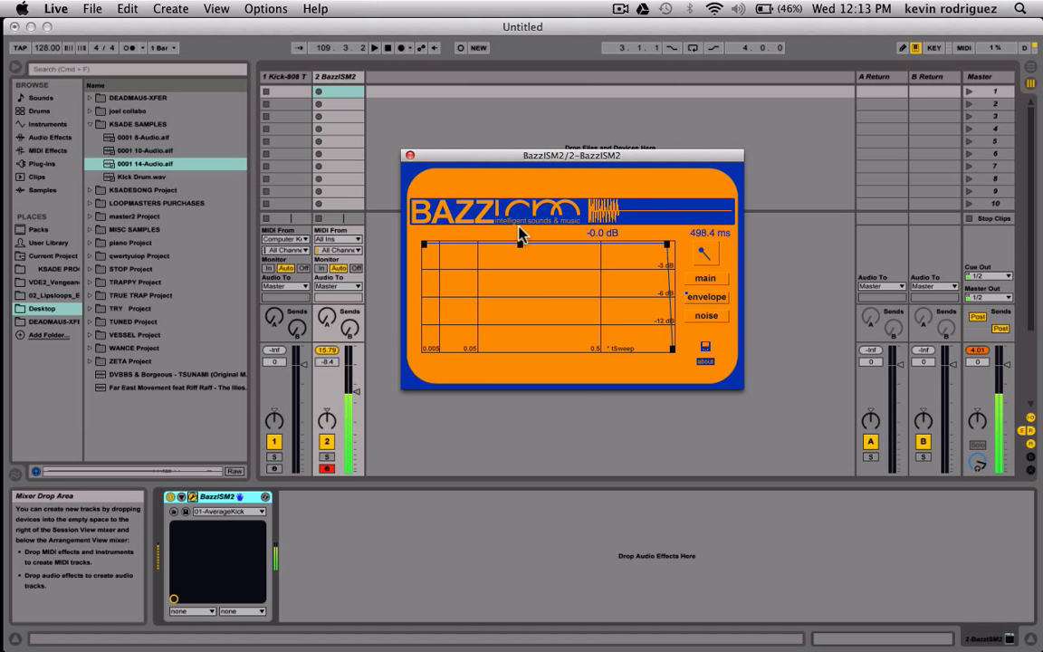
left_click_drag(671, 346, 682, 128)
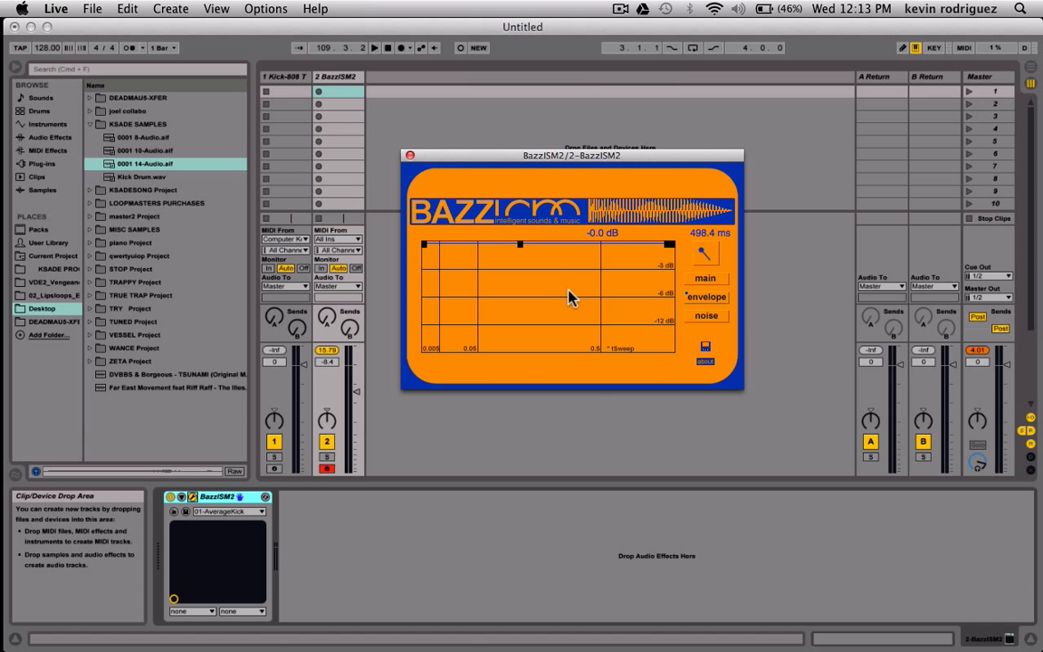
Open the noise settings, try filterType OFF and return it to HP
left_click(706, 315)
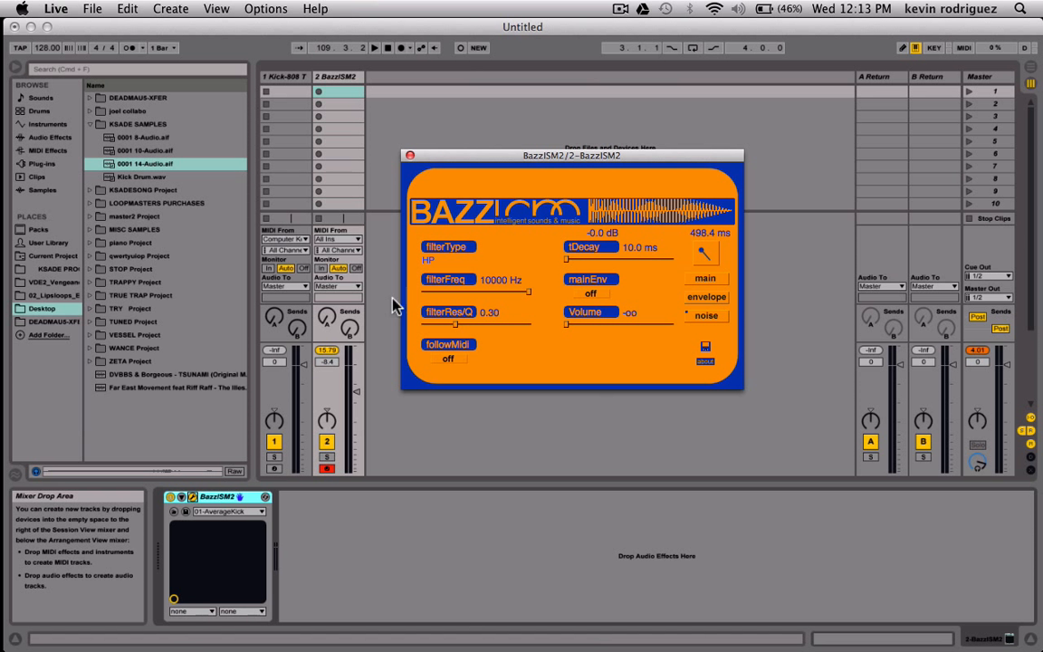
left_click(433, 262)
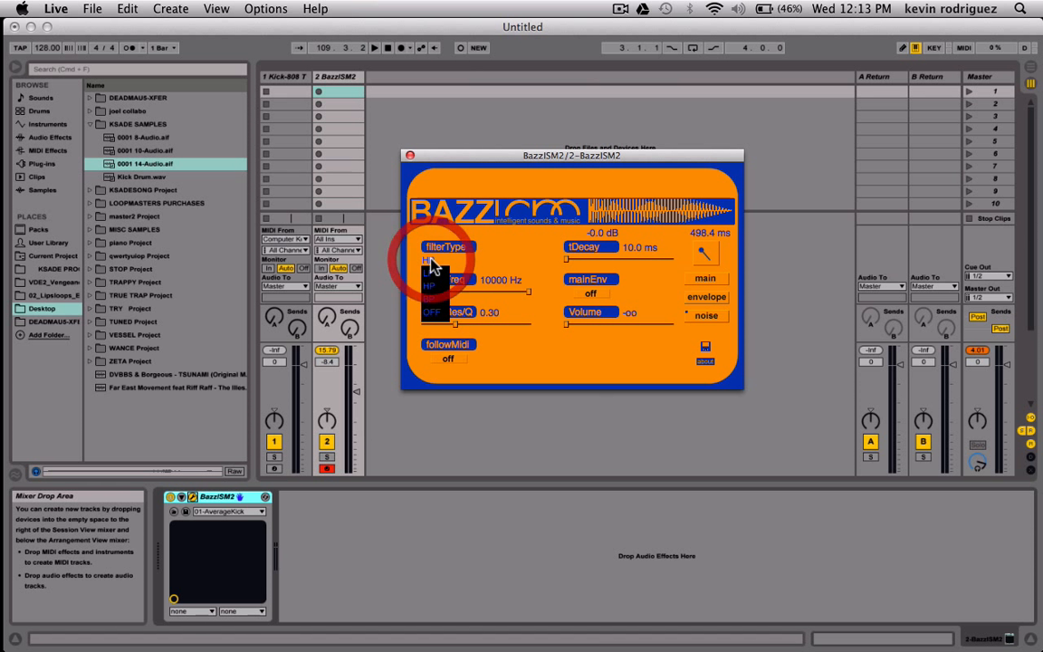
left_click(437, 308)
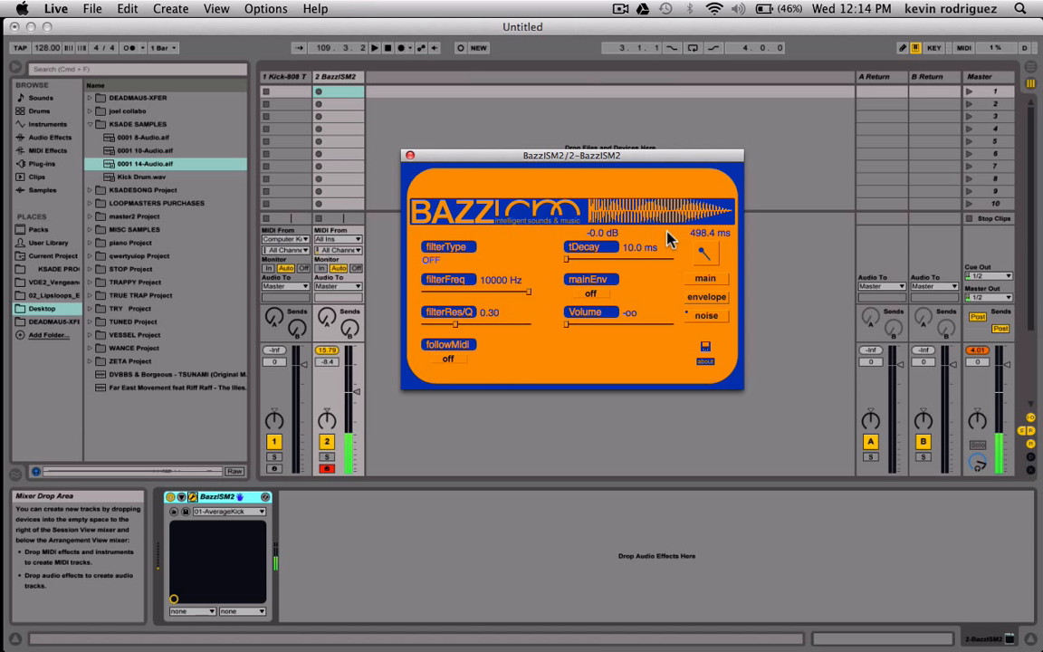
left_click(439, 254)
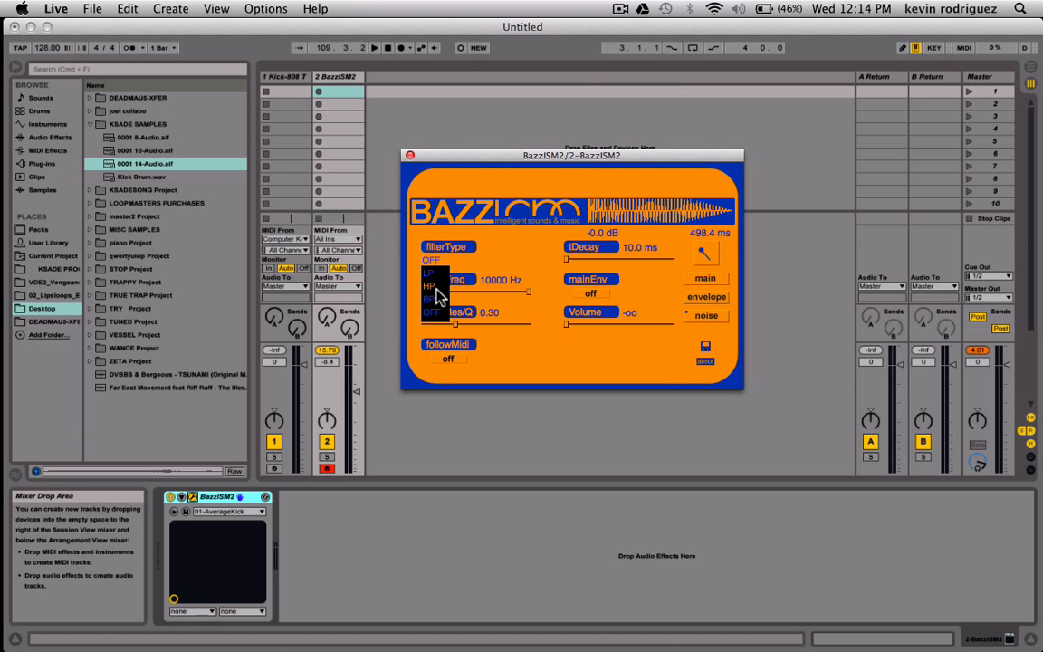
left_click(435, 288)
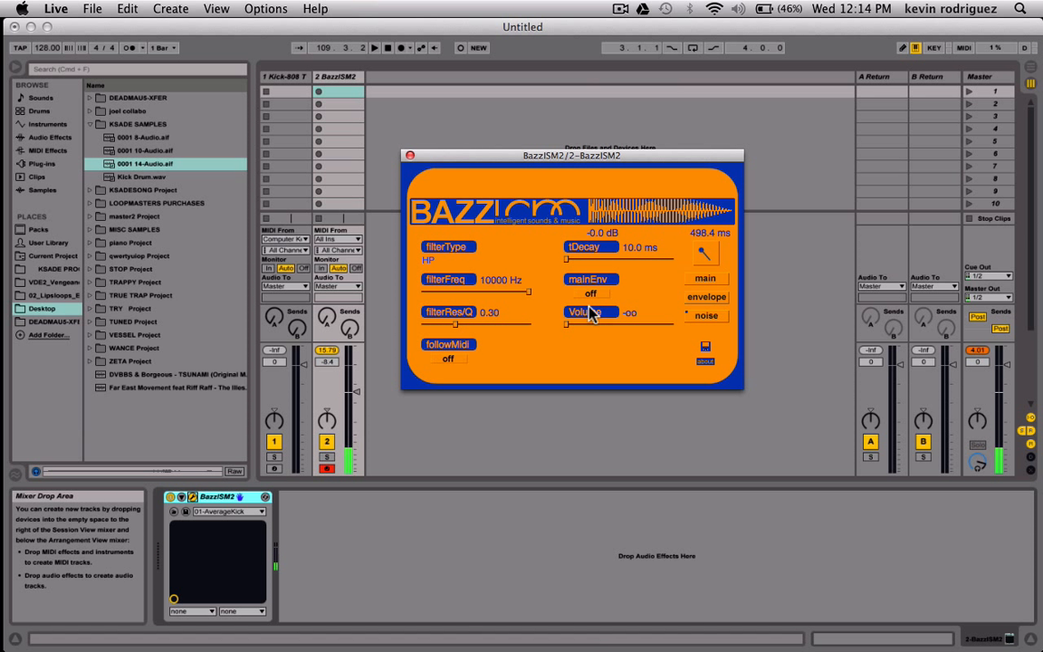
Set the noise Volume to about -6.6 dB, filterRes/Q to 0.49 and filterFreq to about 209 Hz
left_click_drag(575, 323, 600, 329)
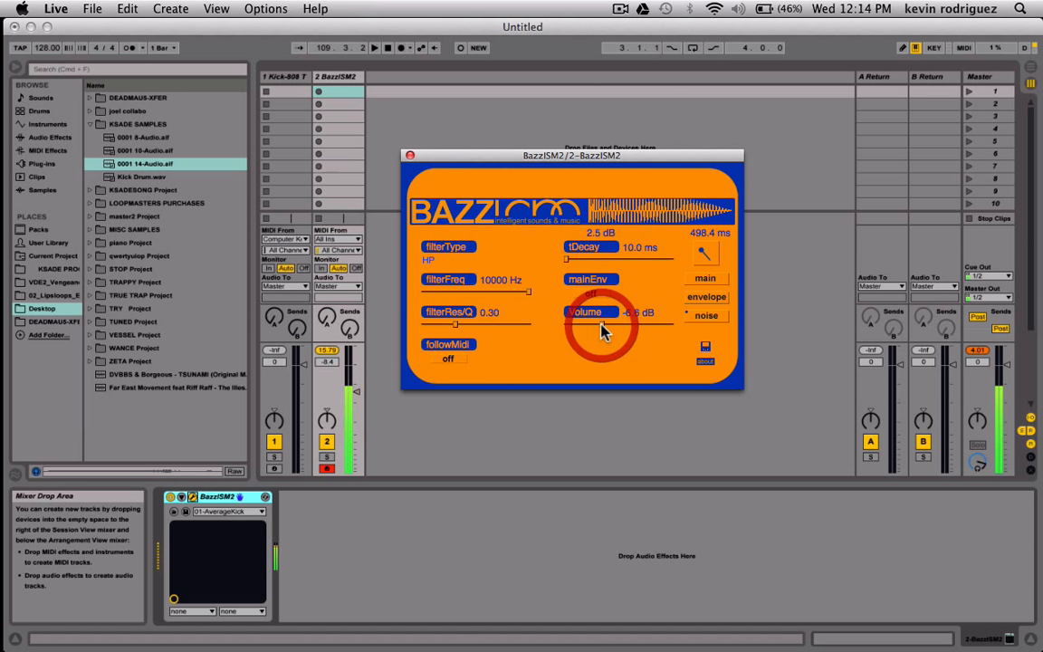
mouse_move(458, 329)
left_mouse_down()
mouse_move(509, 327)
mouse_move(454, 332)
mouse_move(484, 331)
mouse_move(475, 331)
left_mouse_up()
mouse_move(528, 291)
left_mouse_down()
mouse_move(414, 291)
mouse_move(571, 288)
left_mouse_up()
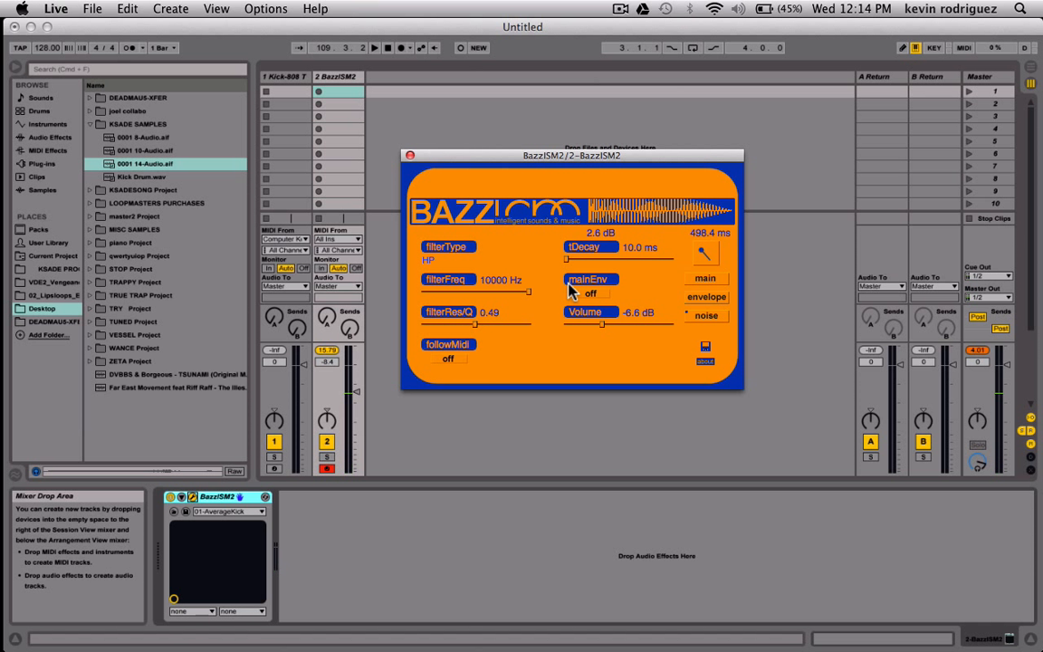
mouse_move(493, 298)
left_mouse_down()
mouse_move(425, 293)
mouse_move(541, 299)
mouse_move(442, 297)
mouse_move(452, 287)
left_mouse_up()
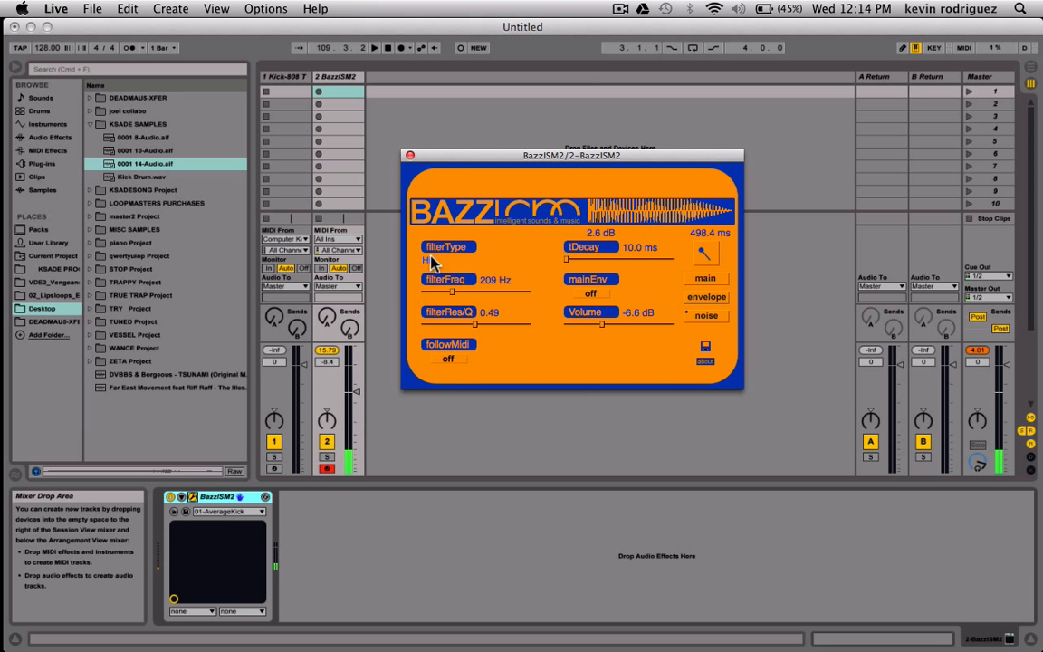
Try the LP noise filter, set filterFreq to about 245 Hz and switch filterType back to HP
left_click(431, 280)
left_click(431, 274)
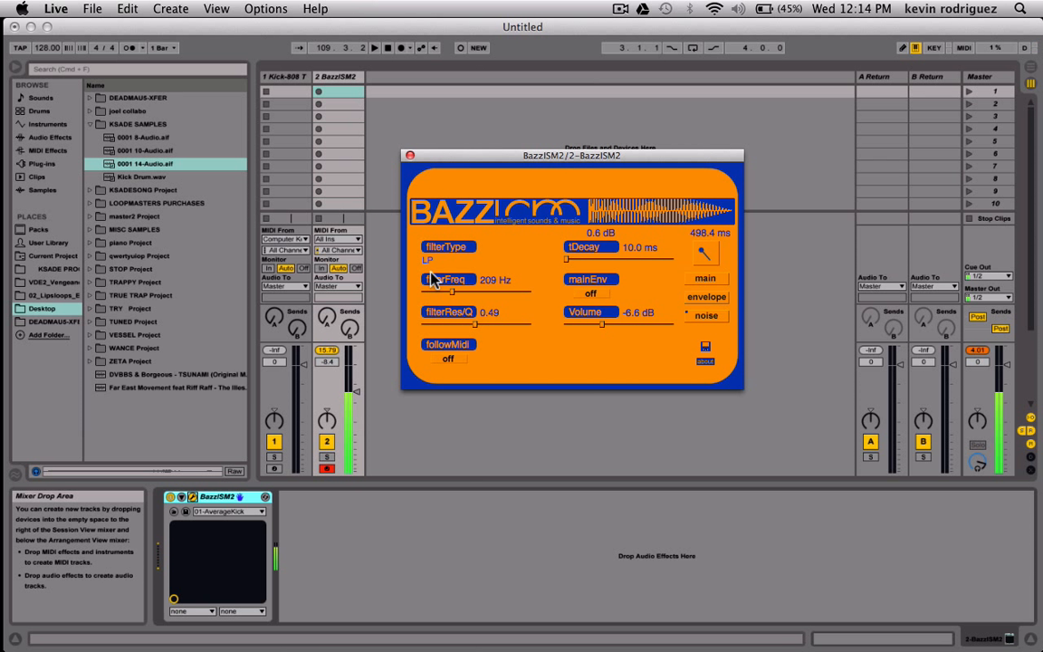
mouse_move(462, 301)
left_mouse_down()
mouse_move(533, 296)
mouse_move(442, 299)
mouse_move(456, 301)
left_mouse_up()
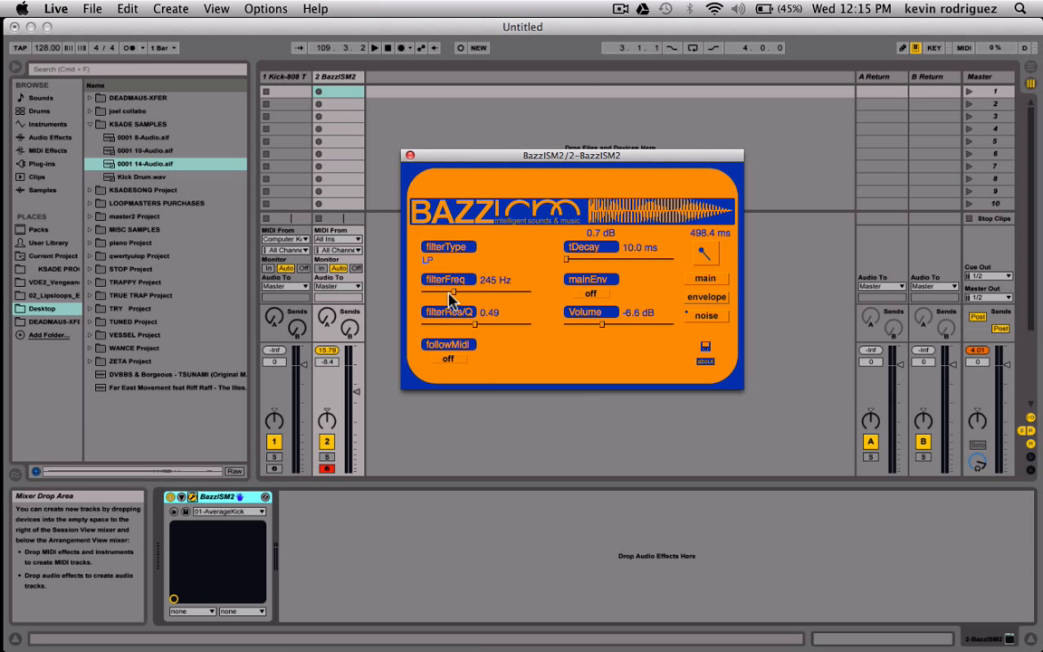
left_click(428, 260)
left_click(437, 286)
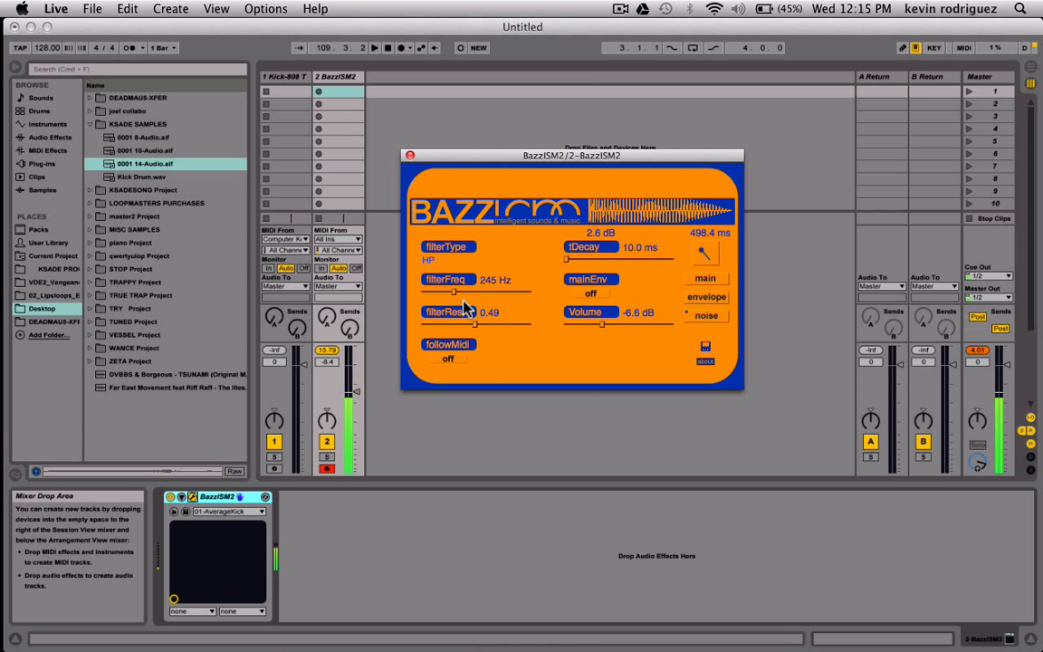
mouse_move(455, 293)
left_mouse_down()
mouse_move(507, 294)
mouse_move(444, 302)
mouse_move(457, 312)
left_mouse_up()
Lengthen the noise tDecay to about 78.8 ms and lower the noise Volume to about -10.1 dB
left_click_drag(568, 259, 580, 283)
mouse_move(582, 264)
left_mouse_down()
mouse_move(573, 262)
mouse_move(613, 265)
mouse_move(580, 268)
left_mouse_up()
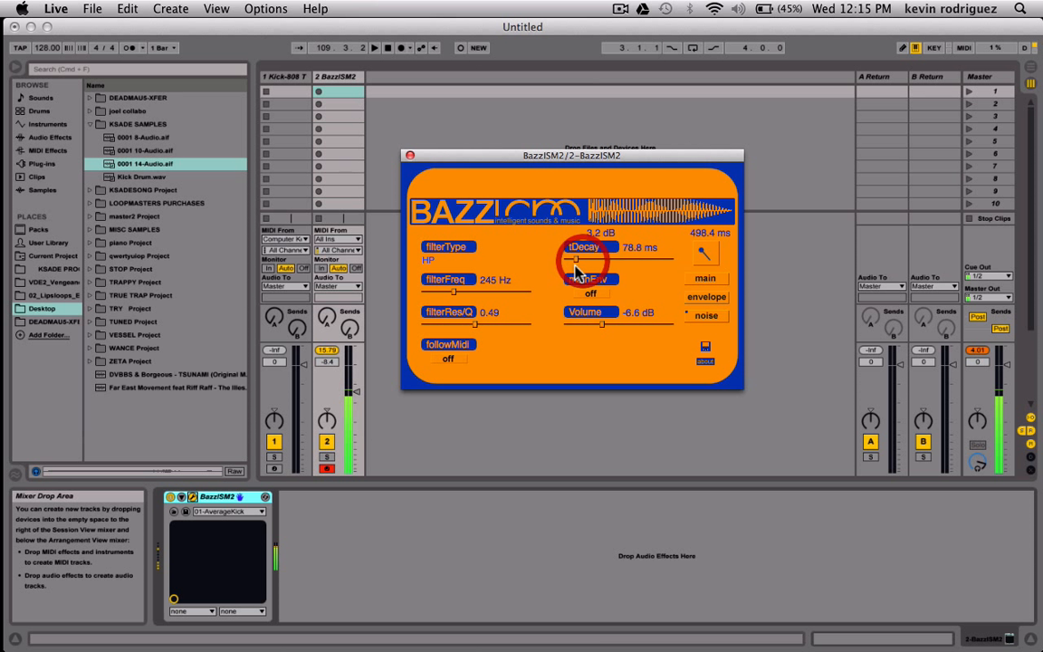
mouse_move(601, 326)
left_mouse_down()
mouse_move(556, 323)
mouse_move(631, 339)
mouse_move(587, 332)
mouse_move(594, 328)
left_mouse_up()
left_click(595, 333)
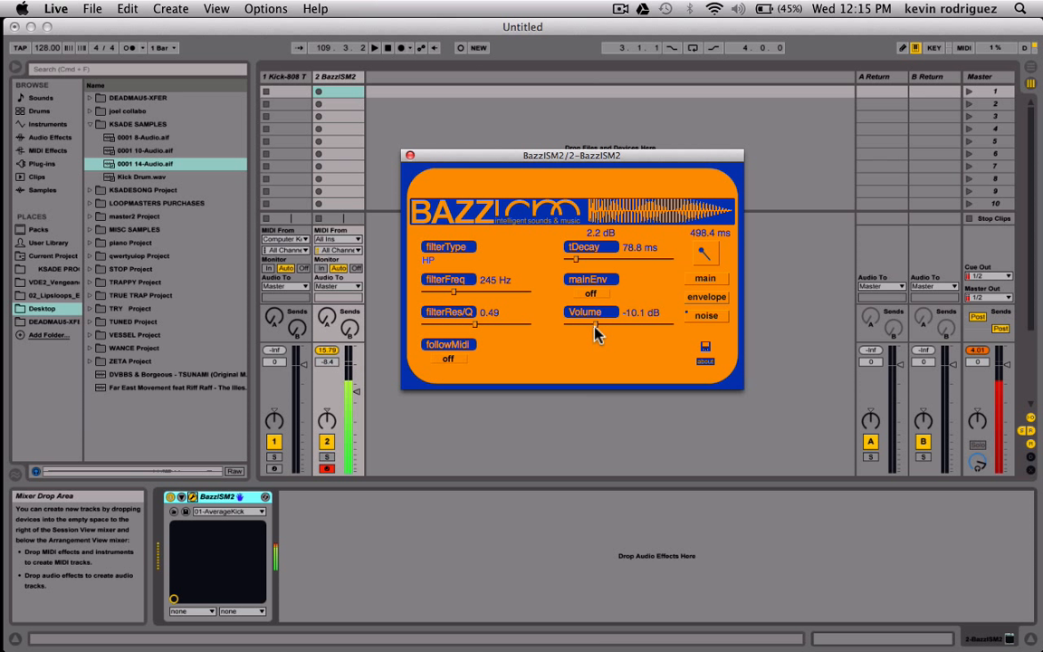
Lower the noise Volume to about -17.2 dB and close the BazzISM2 window
left_click(581, 333)
left_click_drag(574, 334, 579, 335)
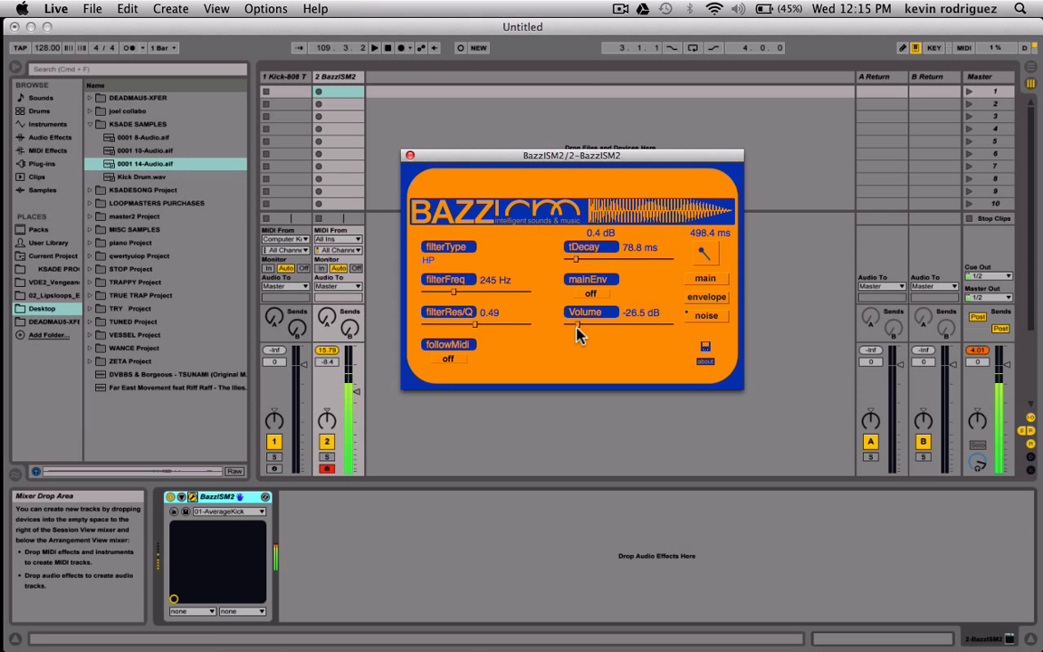
left_click_drag(577, 334, 582, 334)
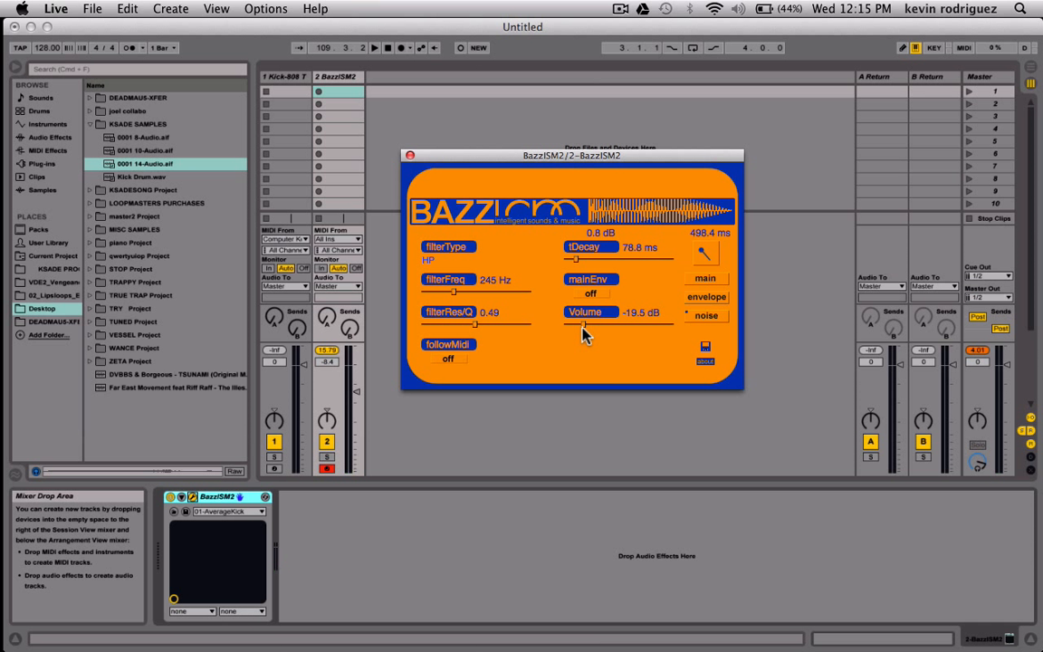
left_click_drag(583, 334, 586, 334)
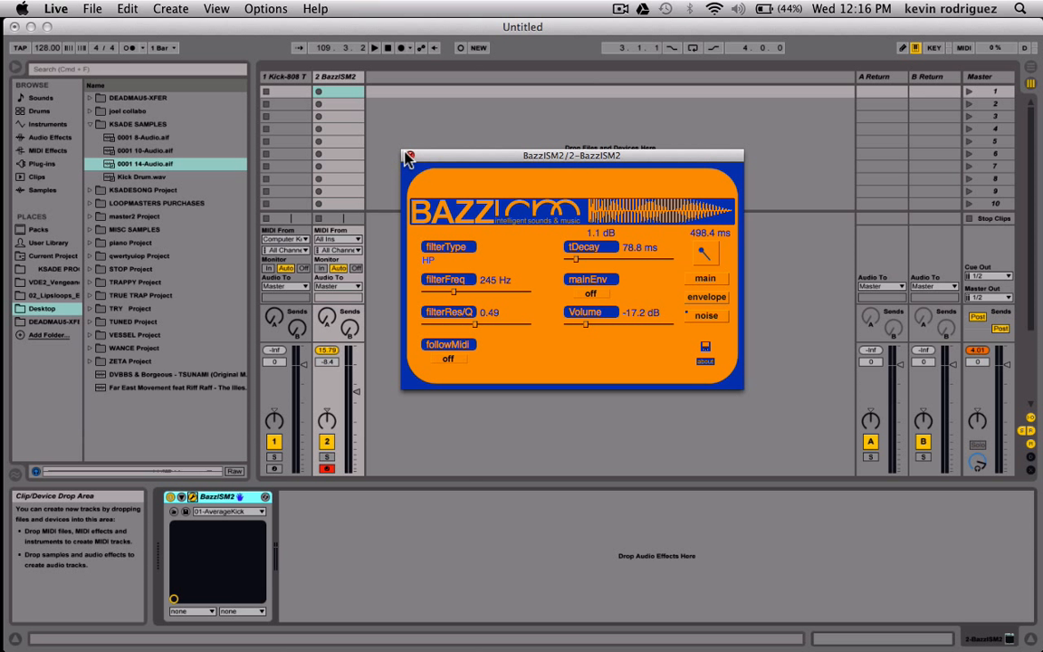
left_click(408, 157)
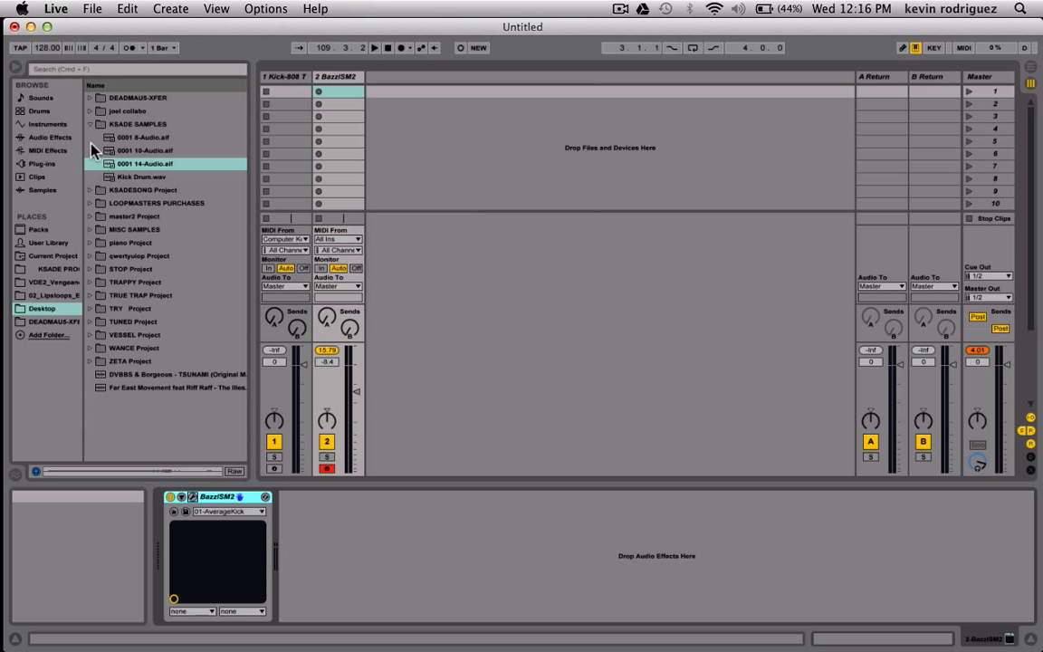
Load the Camel Audio CamelCrusher Audio Unit after BazzISM2 on track 2 and reposition its window
left_click(38, 166)
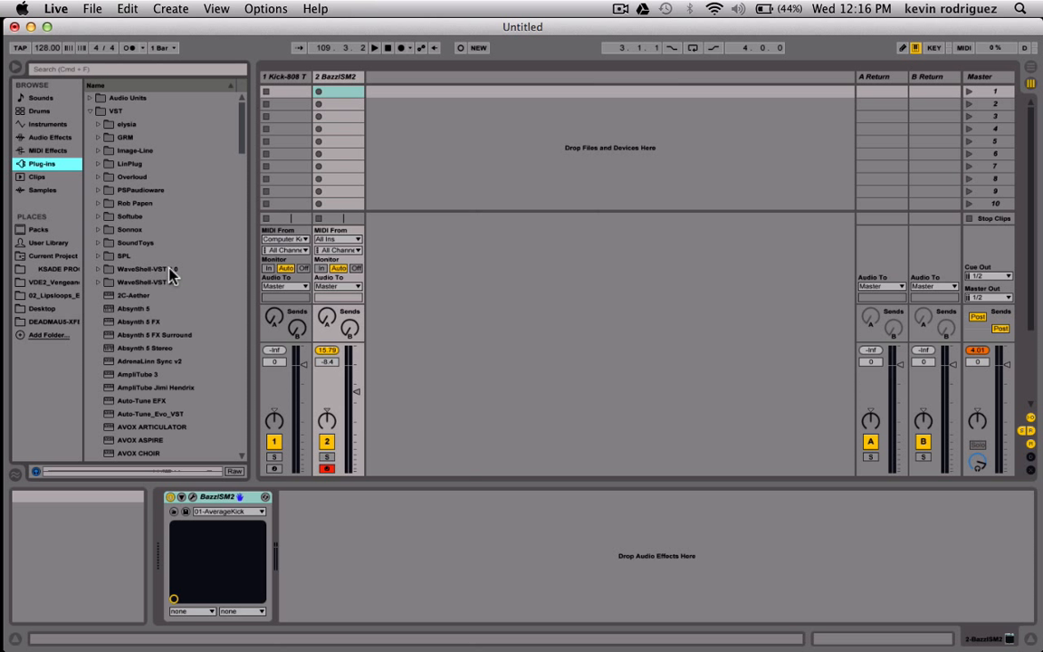
left_click(90, 111)
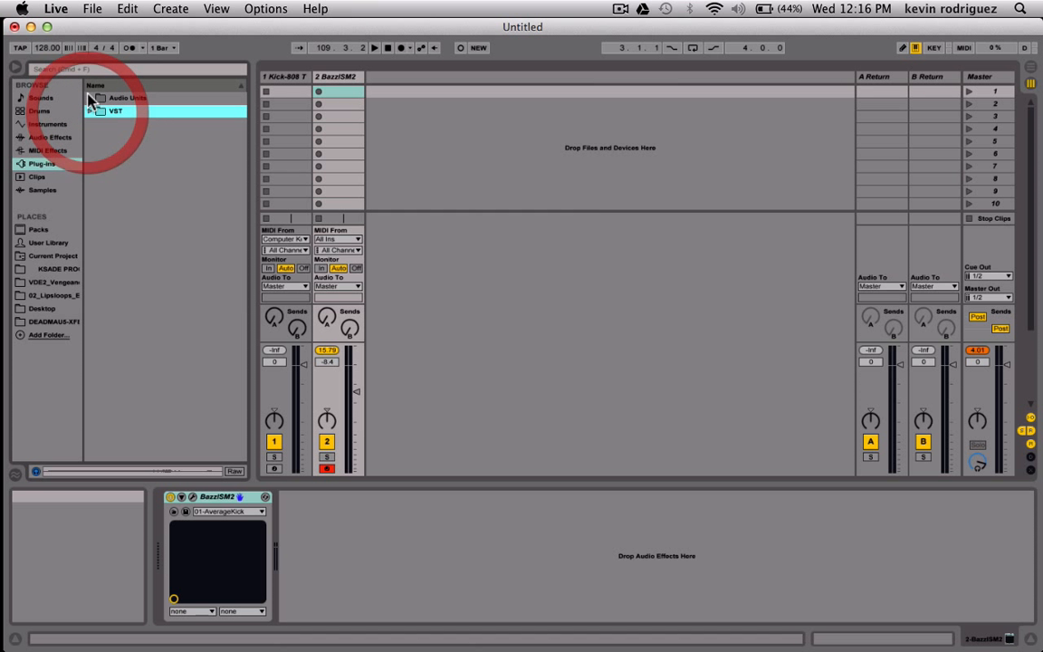
left_click(89, 98)
left_click(97, 203)
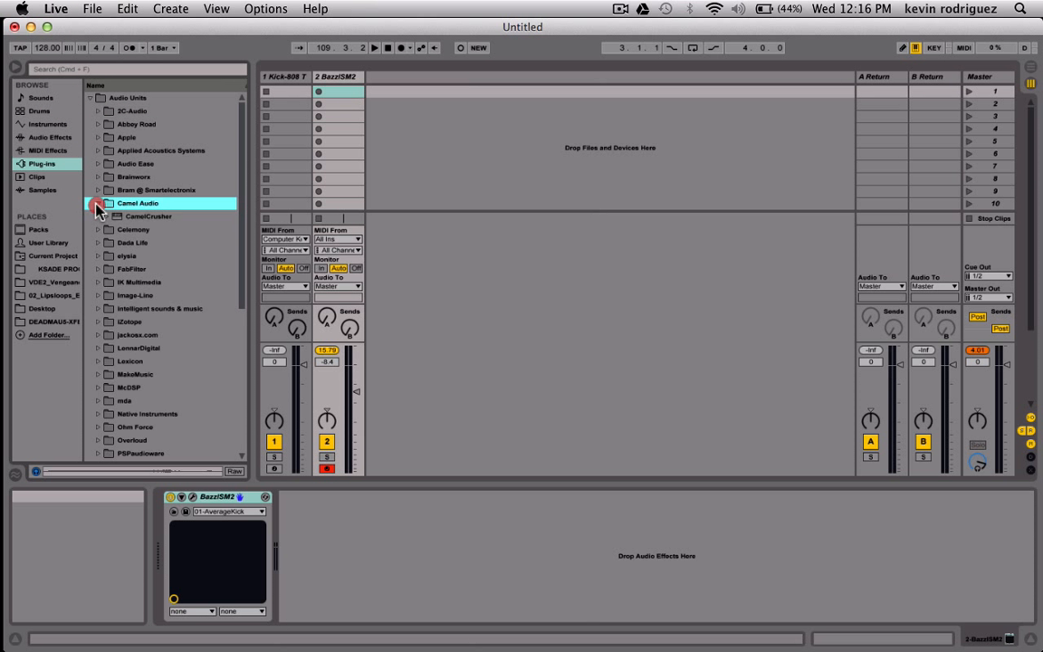
left_click_drag(146, 217, 313, 508)
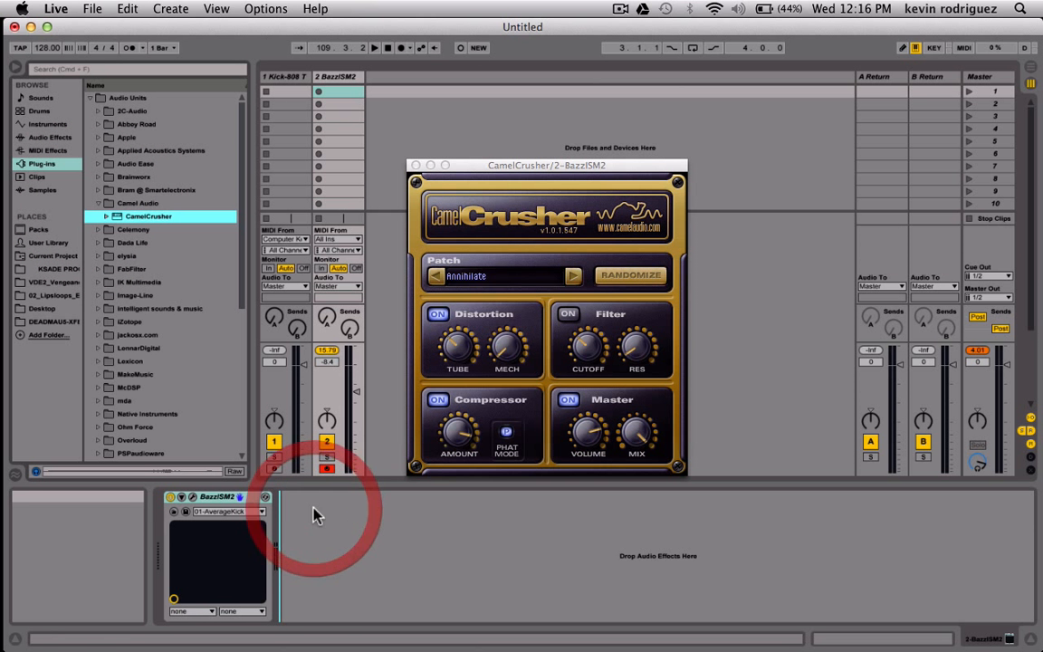
left_click_drag(520, 162, 497, 134)
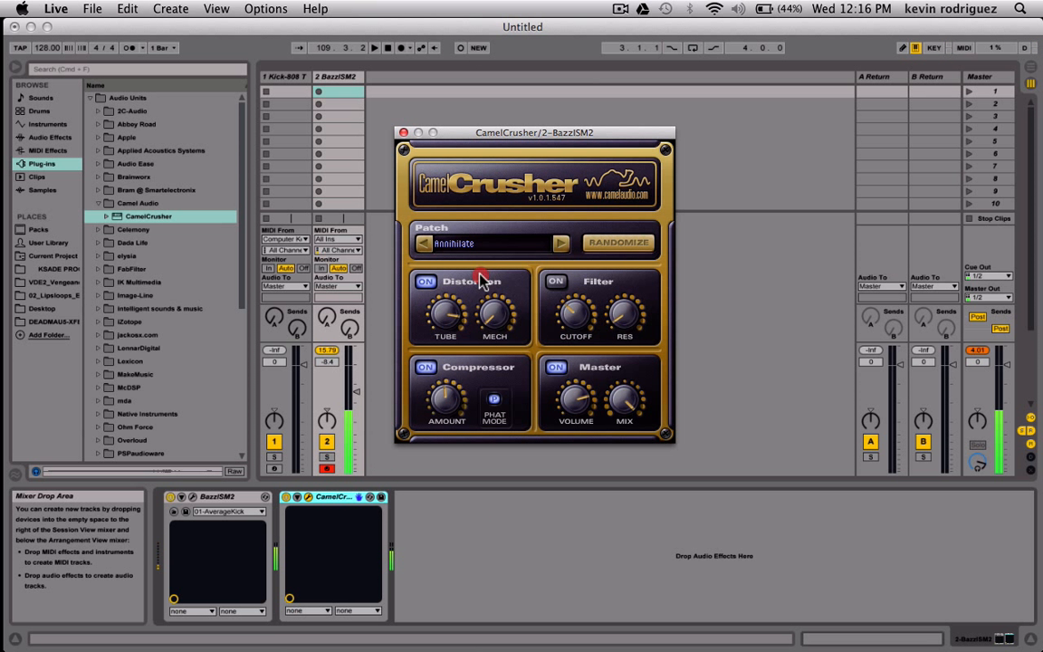
Reduce CamelCrusher's Tube distortion to a low amount while auditioning the Master Mix
left_click_drag(502, 306, 452, 316)
left_click_drag(624, 399, 626, 474)
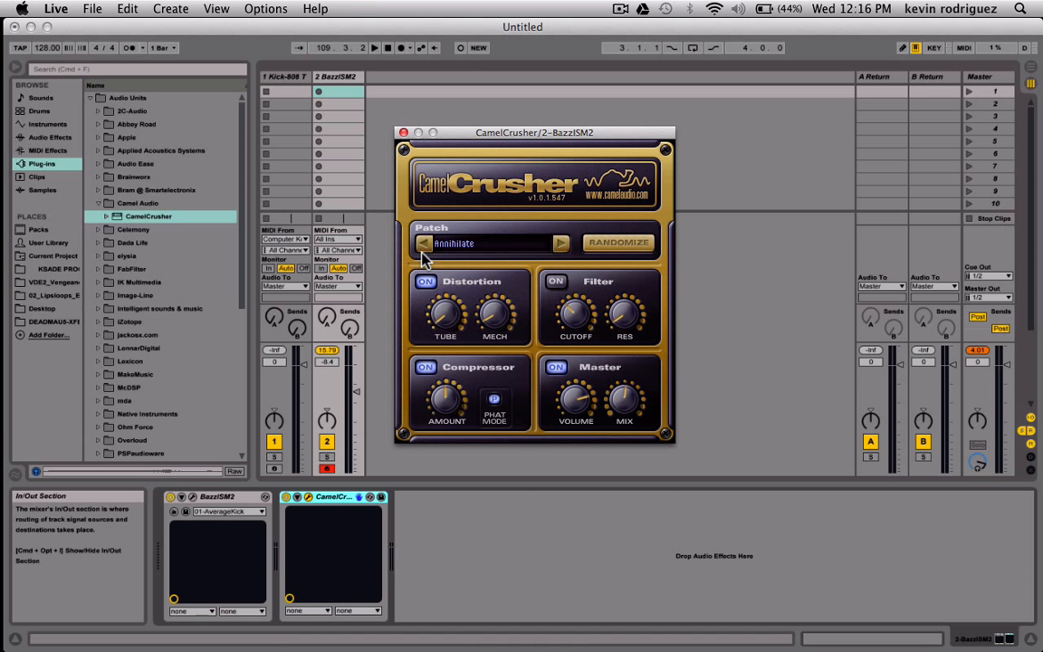
left_click(450, 317)
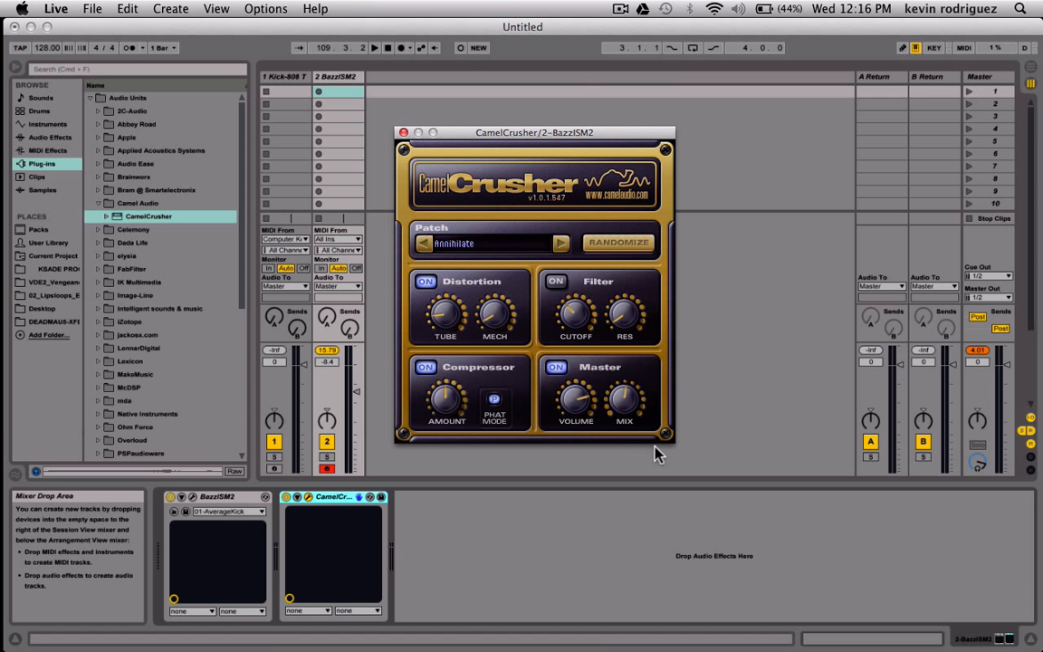
Raise the Compressor Amount to maximum, audition the Master Mix back to full and add slight Mech distortion
left_click(623, 403)
mouse_move(625, 399)
left_mouse_down()
mouse_move(622, 432)
mouse_move(652, 320)
mouse_move(646, 466)
left_mouse_up()
mouse_move(452, 397)
left_mouse_down()
mouse_move(449, 372)
mouse_move(484, 260)
mouse_move(496, 512)
mouse_move(505, 389)
mouse_move(516, 399)
left_mouse_up()
left_click_drag(616, 401, 623, 281)
left_click_drag(454, 404, 458, 334)
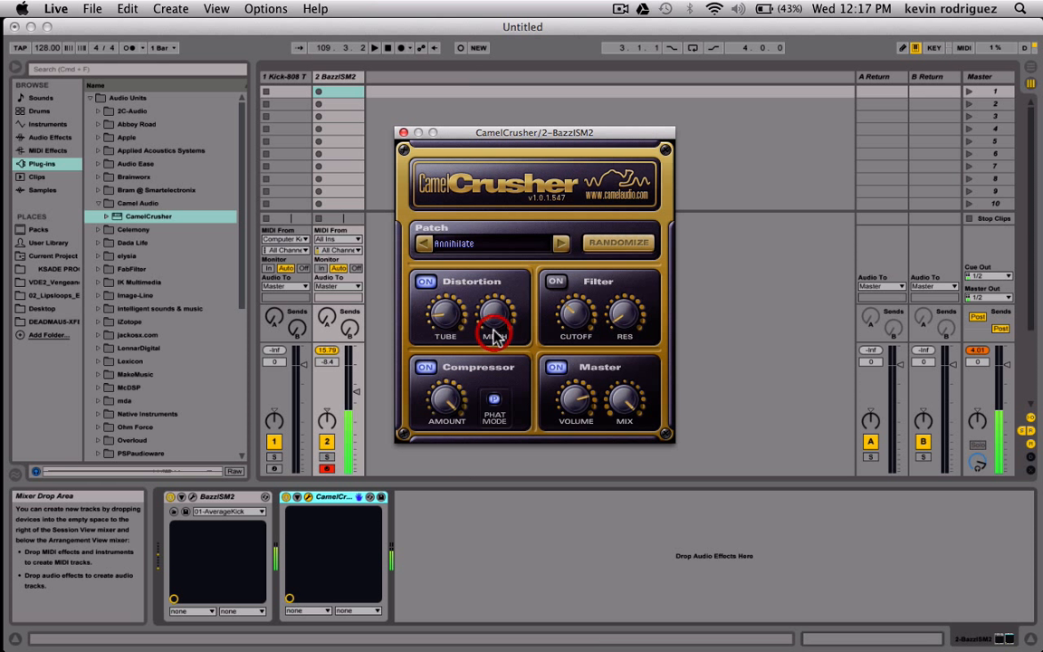
Try the compressor with Phat Mode off and a reduced Amount
left_click(436, 371)
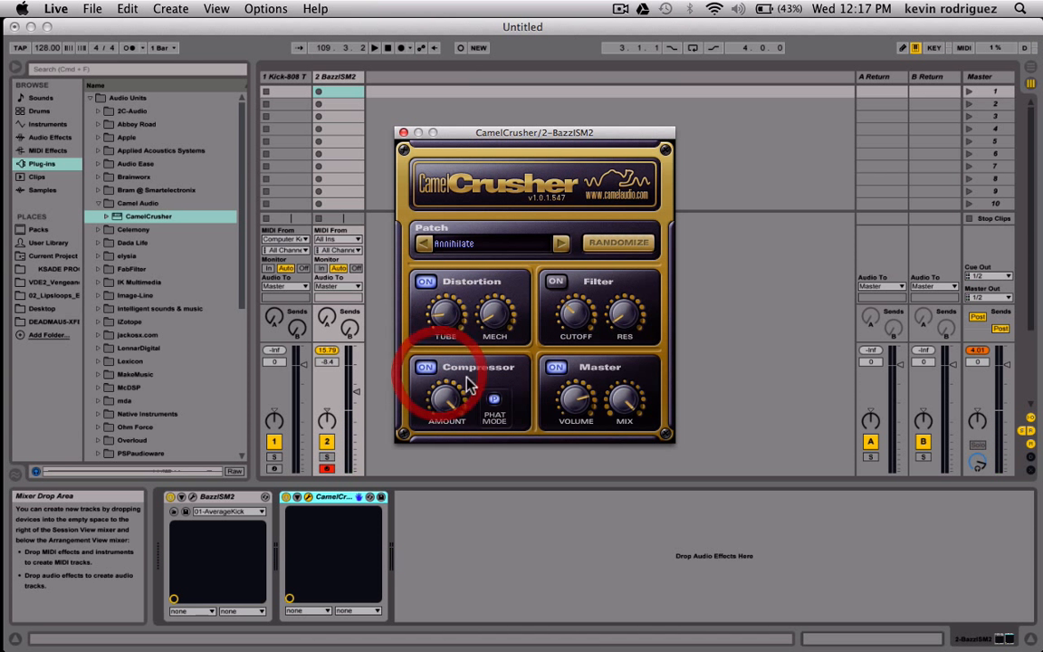
left_click(494, 404)
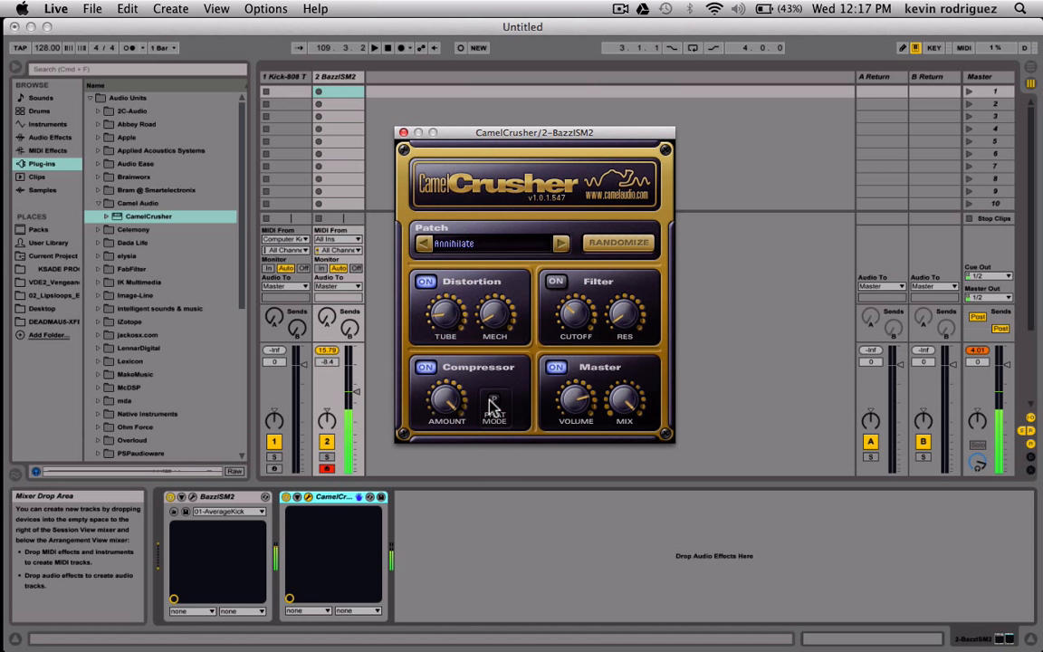
left_click(442, 426)
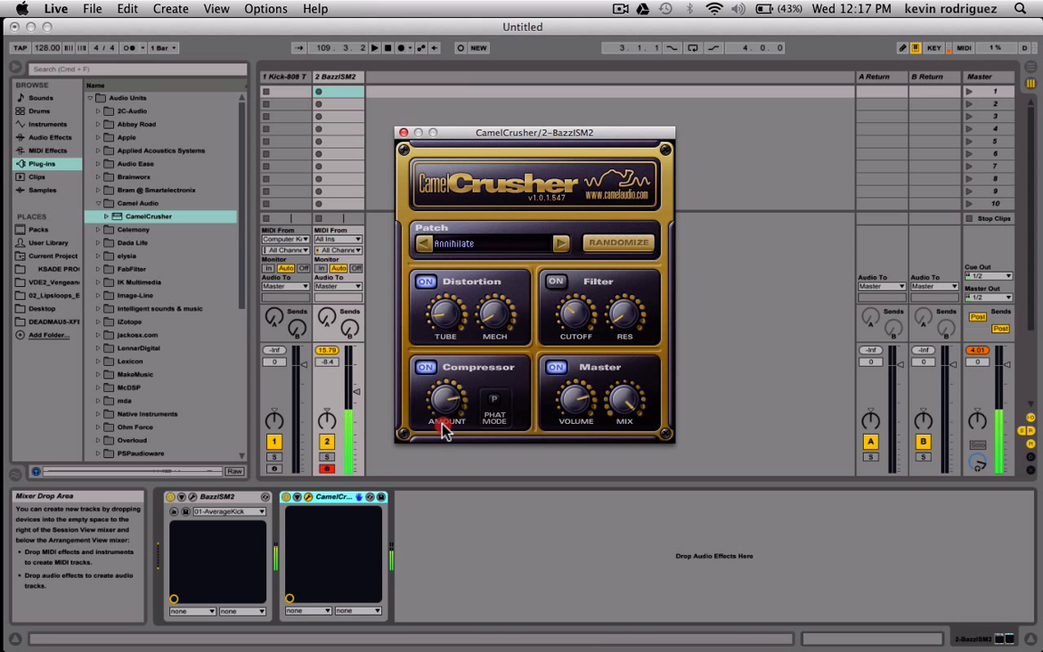
left_click(491, 400)
Lower the Tube distortion slightly and bring the Master Mix well down
left_click_drag(456, 313, 500, 308)
left_click_drag(633, 397, 636, 494)
left_click_drag(640, 450, 637, 575)
left_click_drag(624, 509, 631, 489)
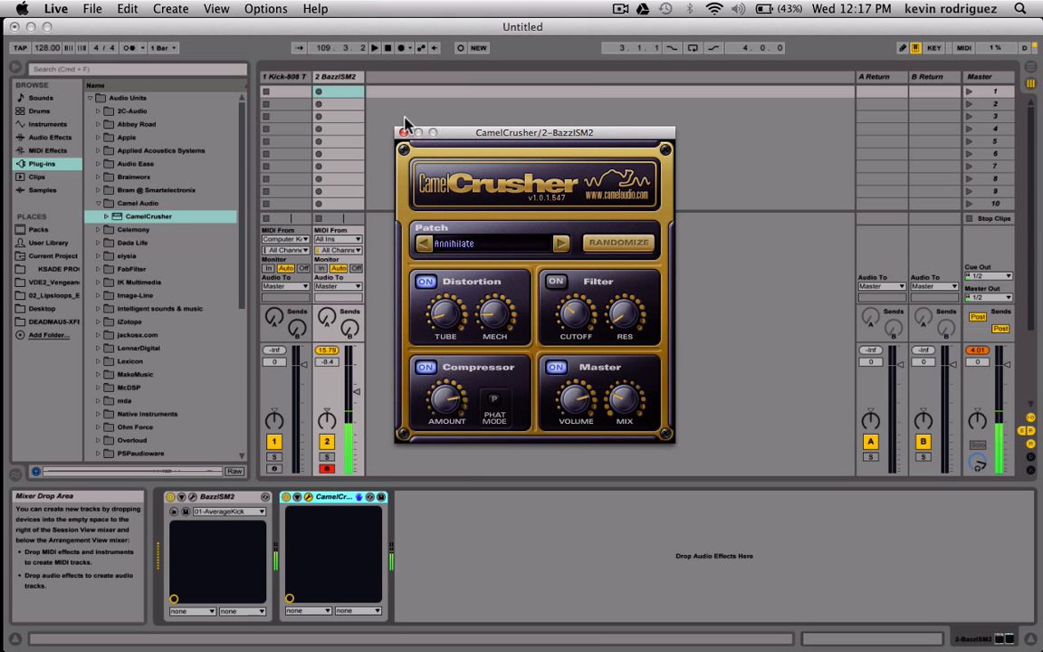
Raise the Master Mix to around halfway, enable Phat Mode and set the Compressor Amount to about half
left_click_drag(626, 391, 627, 353)
left_click(494, 400)
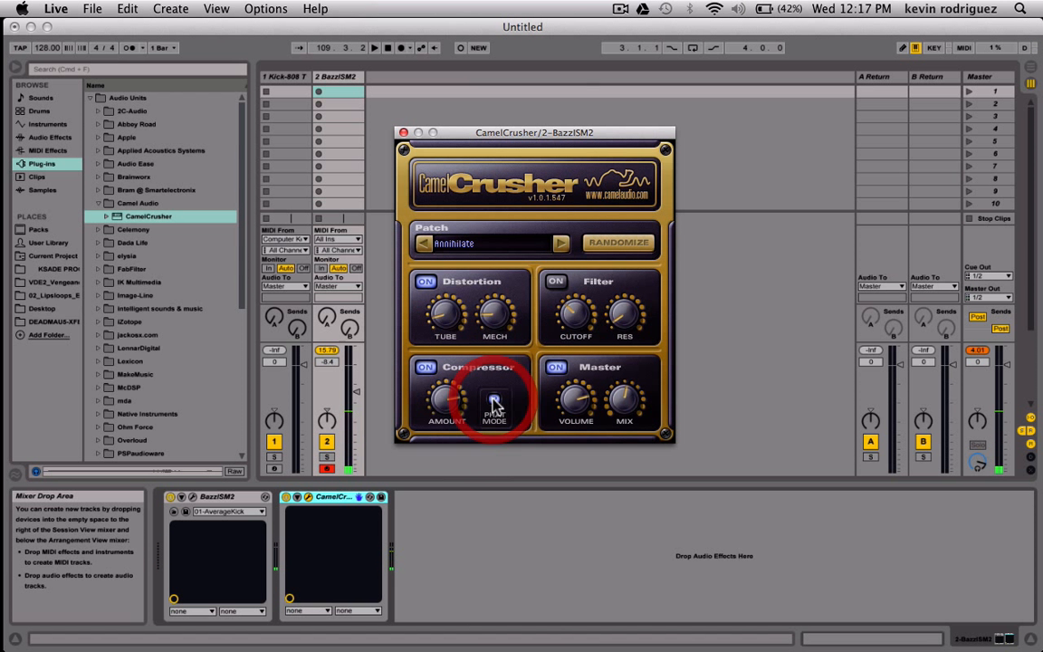
left_click_drag(444, 404, 440, 444)
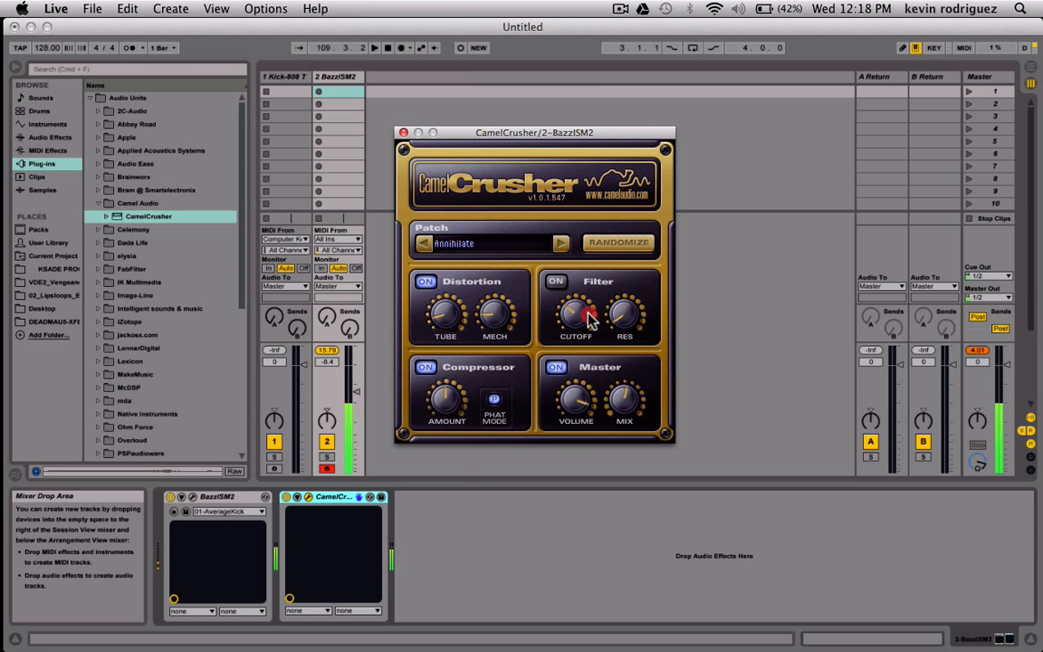
Close the CamelCrusher window, start playback and toggle the effect off and on to compare the kick
left_click(403, 133)
key("space")
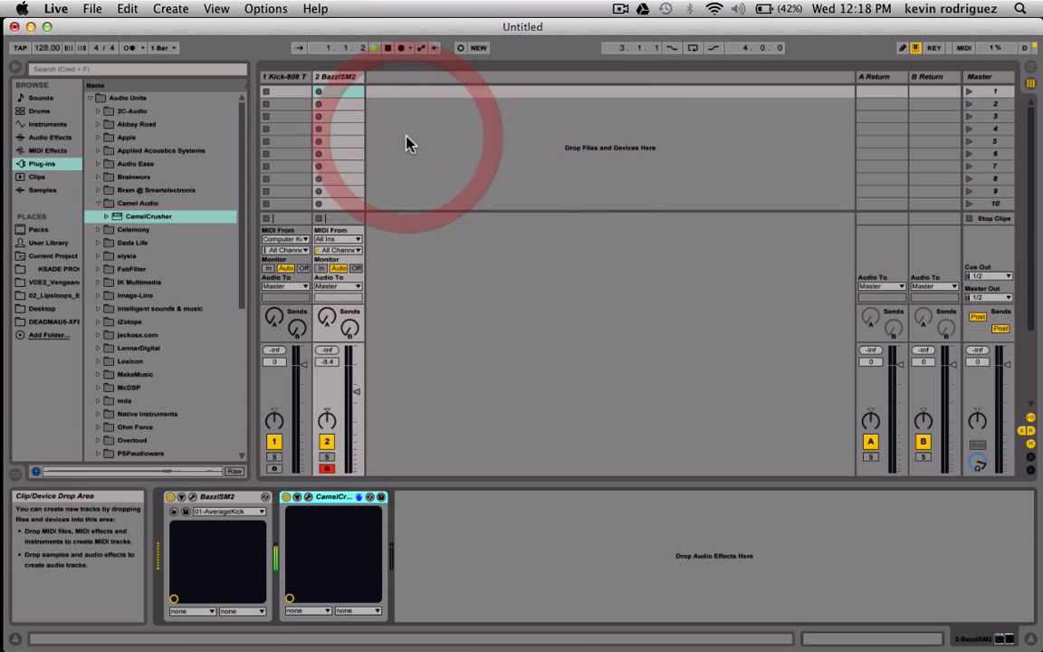
left_click(288, 498)
left_click(287, 498)
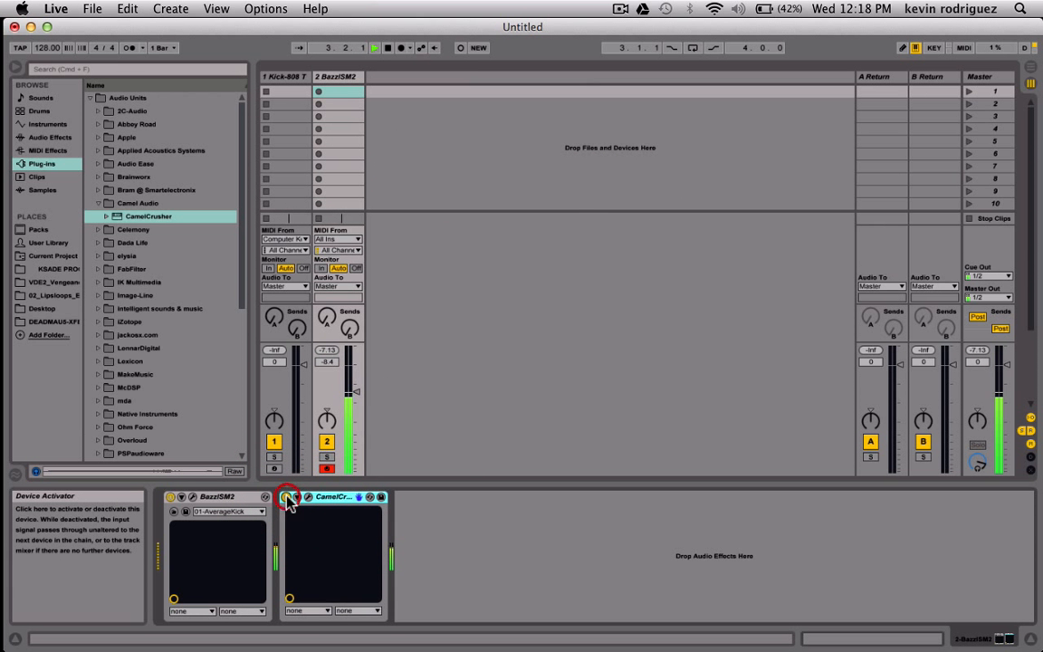
left_click(287, 498)
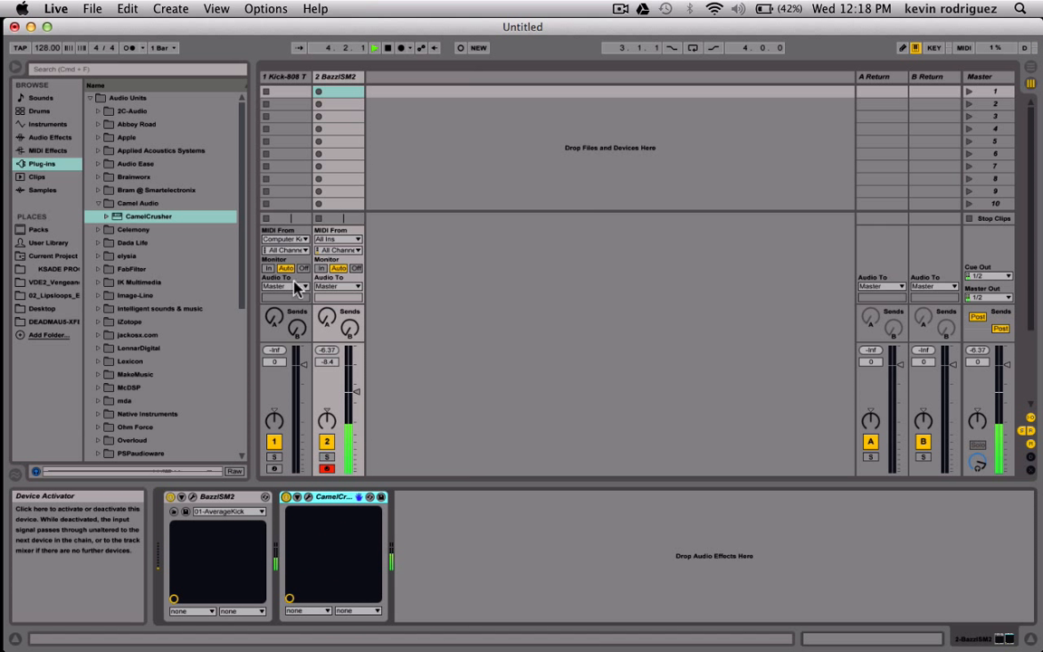
Load the Waves MaxxBass (s) plug-in after CamelCrusher on track 2 and move its window clear
scroll(142, 352, "down", 10)
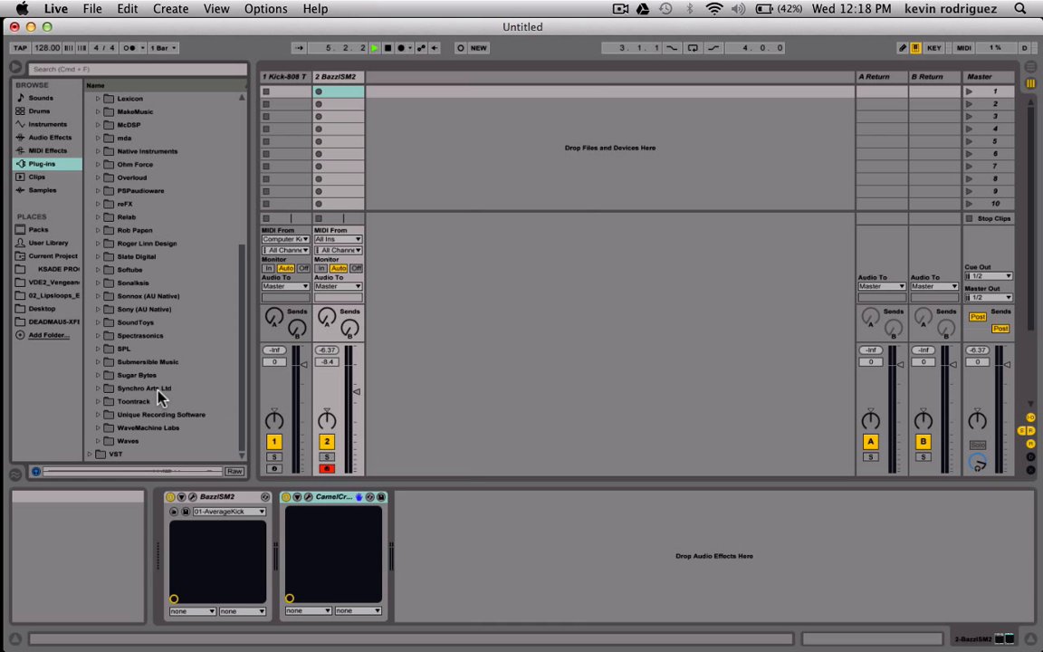
left_click(101, 441)
scroll(170, 437, "down", 10)
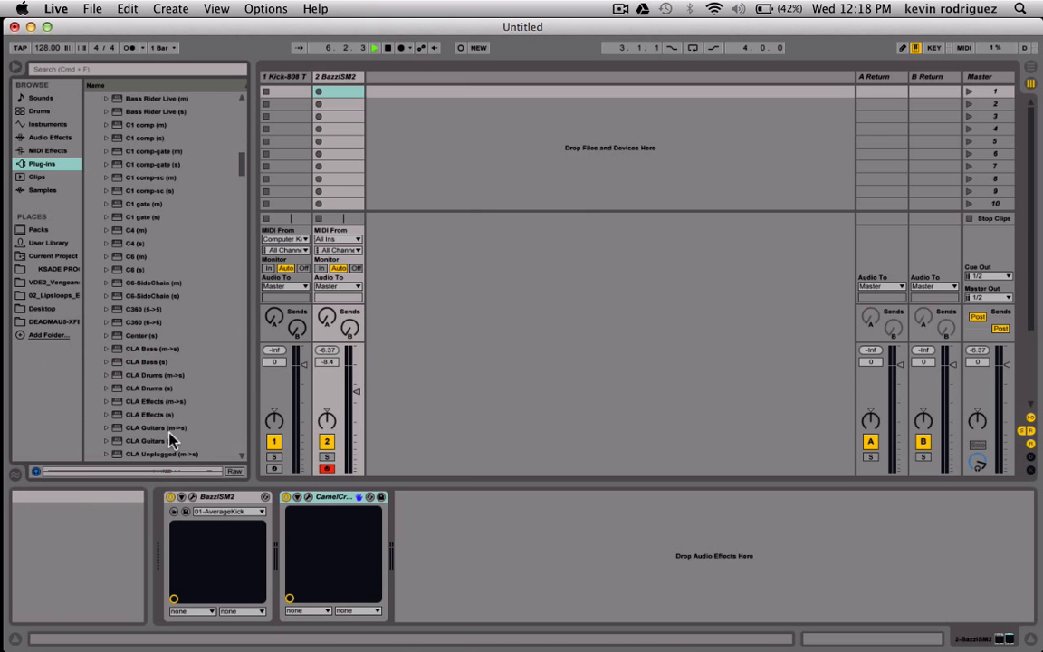
scroll(172, 440, "down", 20)
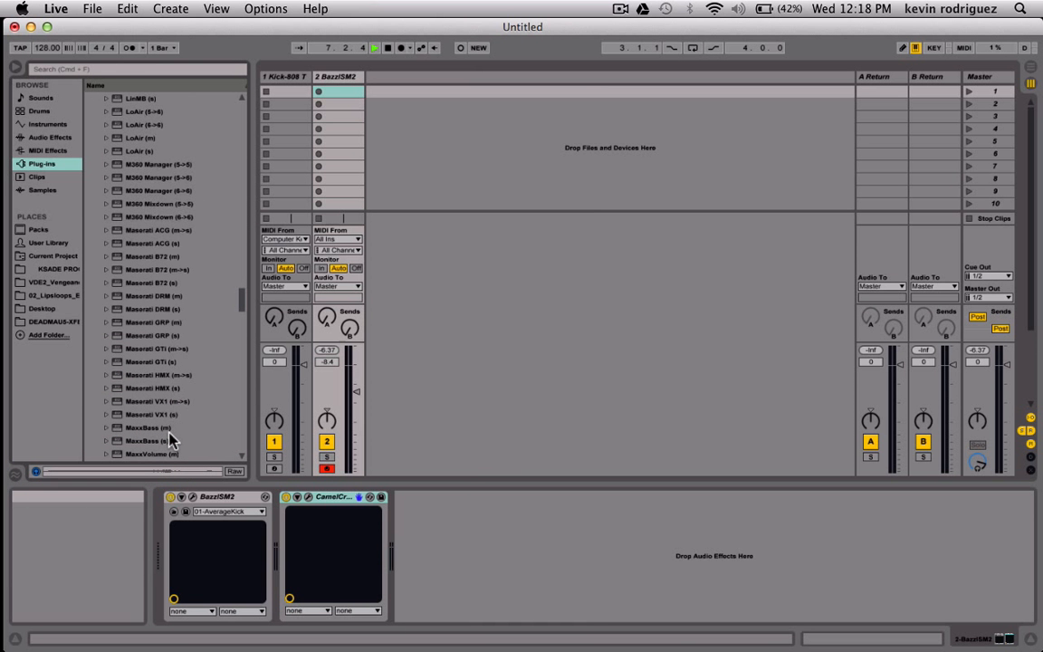
scroll(173, 441, "down", 15)
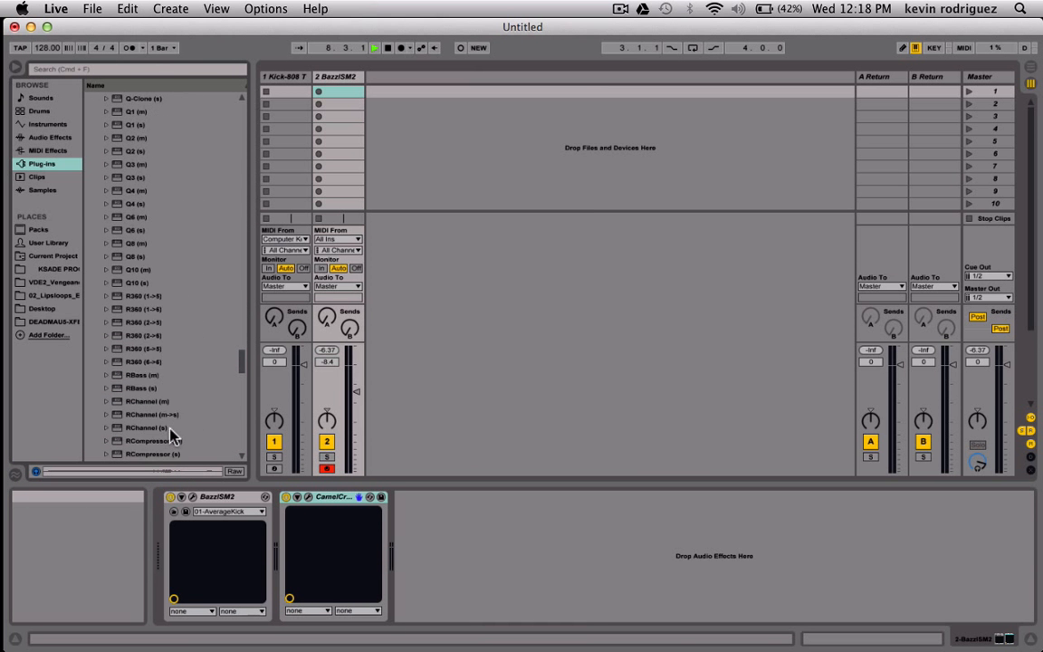
scroll(172, 437, "up", 12)
scroll(172, 436, "up", 5)
left_click_drag(147, 309, 528, 516)
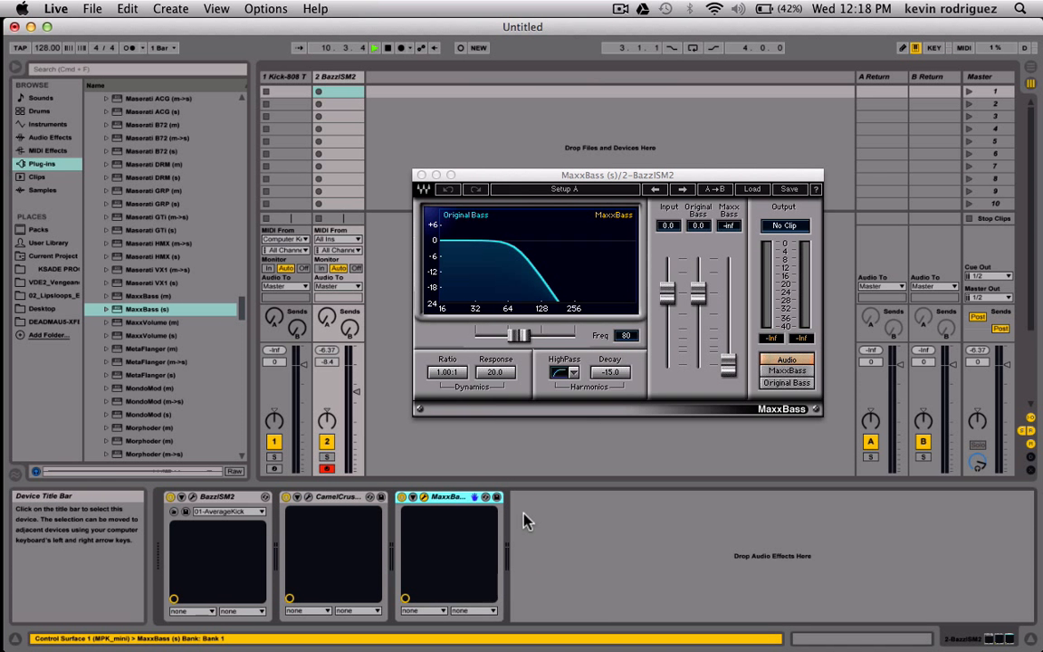
left_click_drag(523, 178, 320, 229)
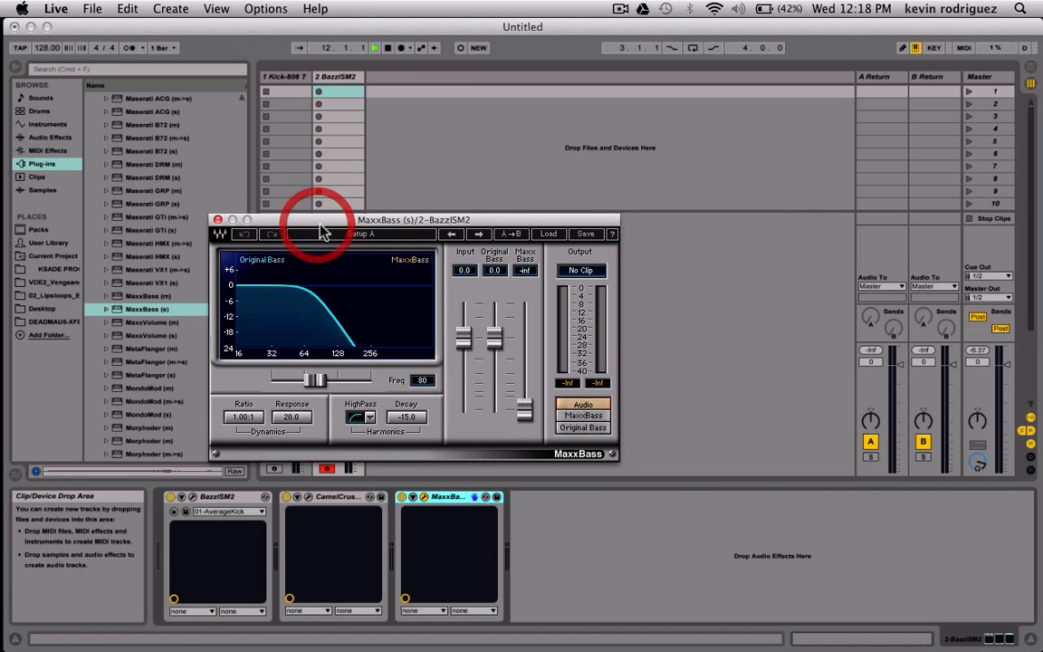
Audition the MaxxBass presets one after another, up to Pensado Bass 1
left_click(550, 235)
left_click(496, 226)
left_click(401, 498)
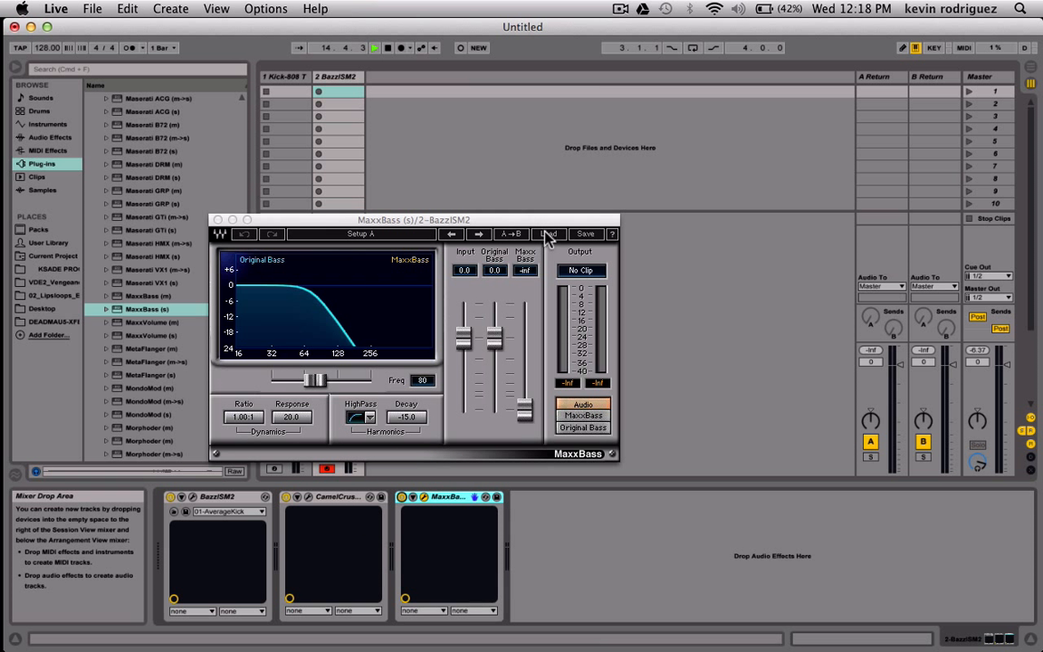
left_click(480, 235)
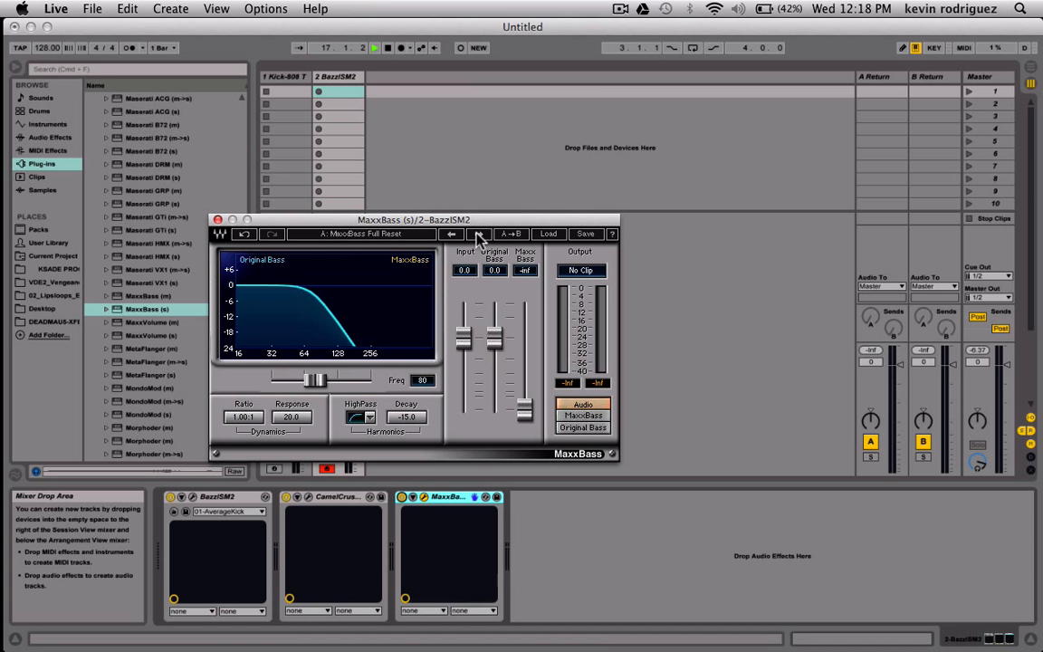
left_click(480, 235)
left_click(480, 234)
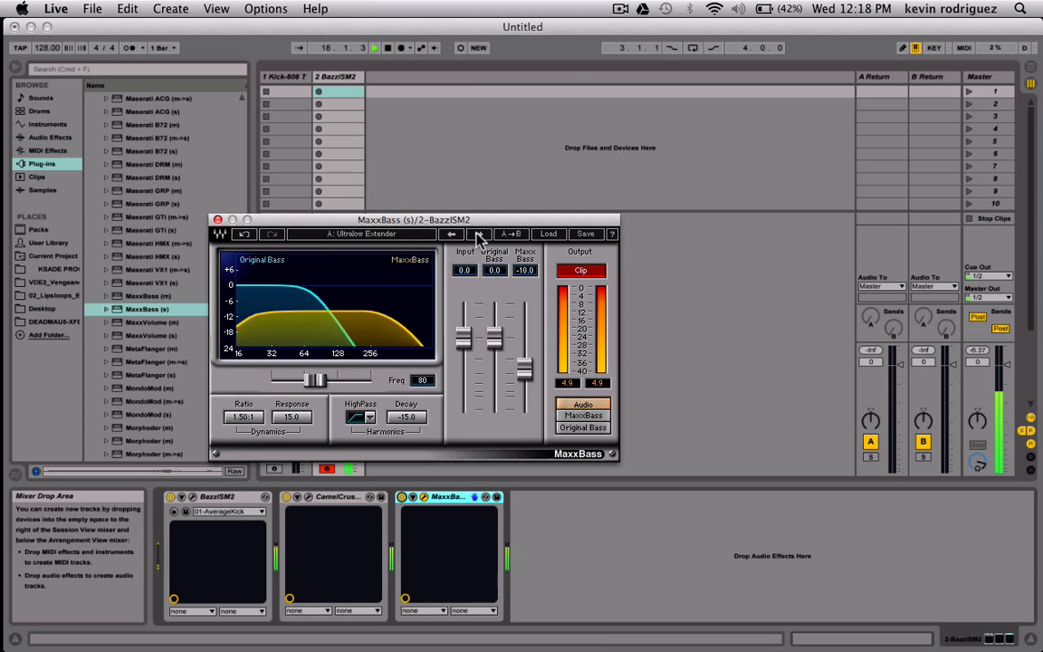
left_click(480, 234)
left_click(480, 234)
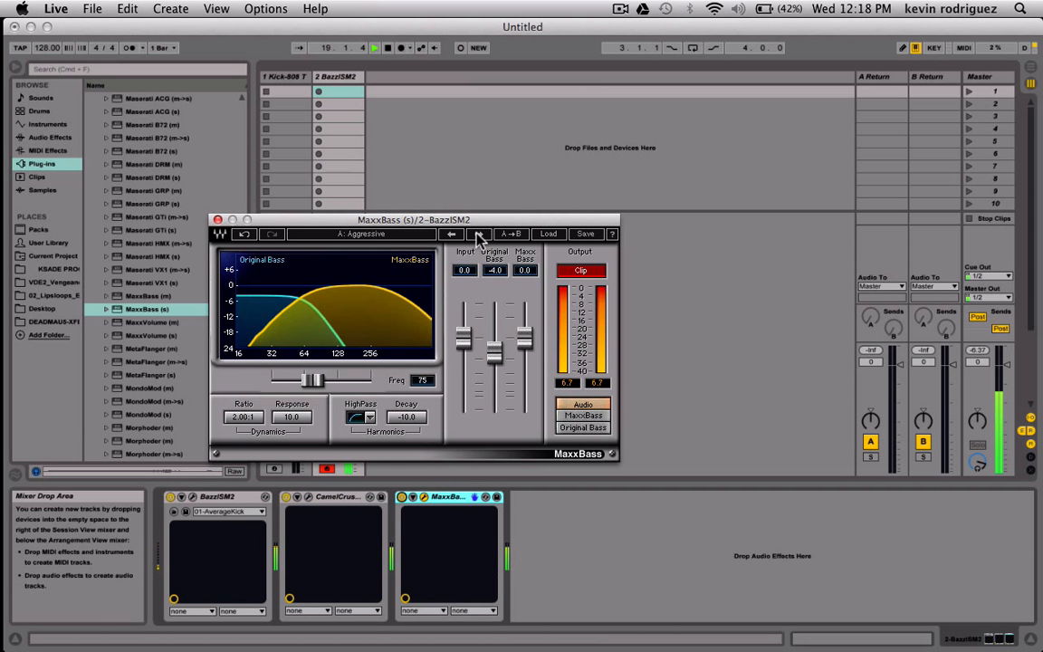
left_click(480, 234)
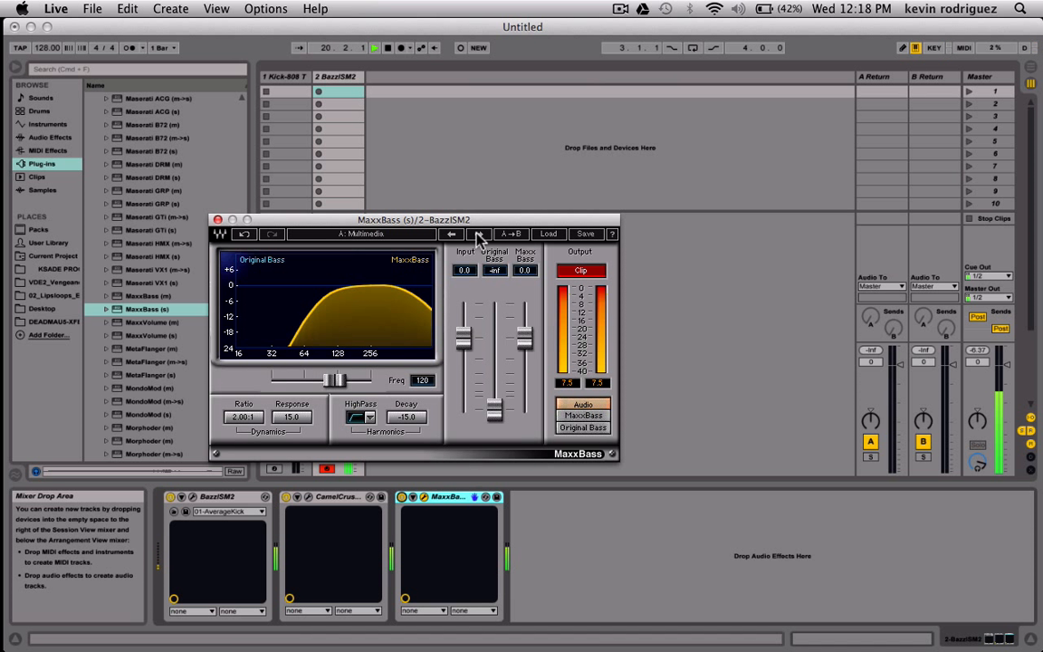
left_click(480, 234)
left_click(479, 235)
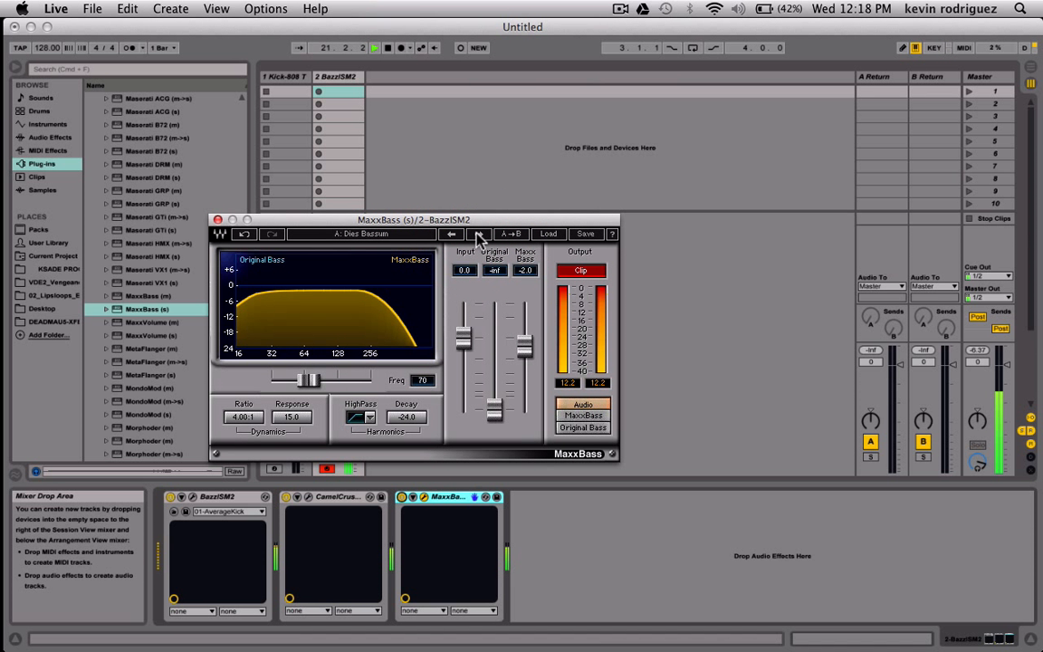
left_click(480, 234)
left_click(480, 235)
left_click(480, 235)
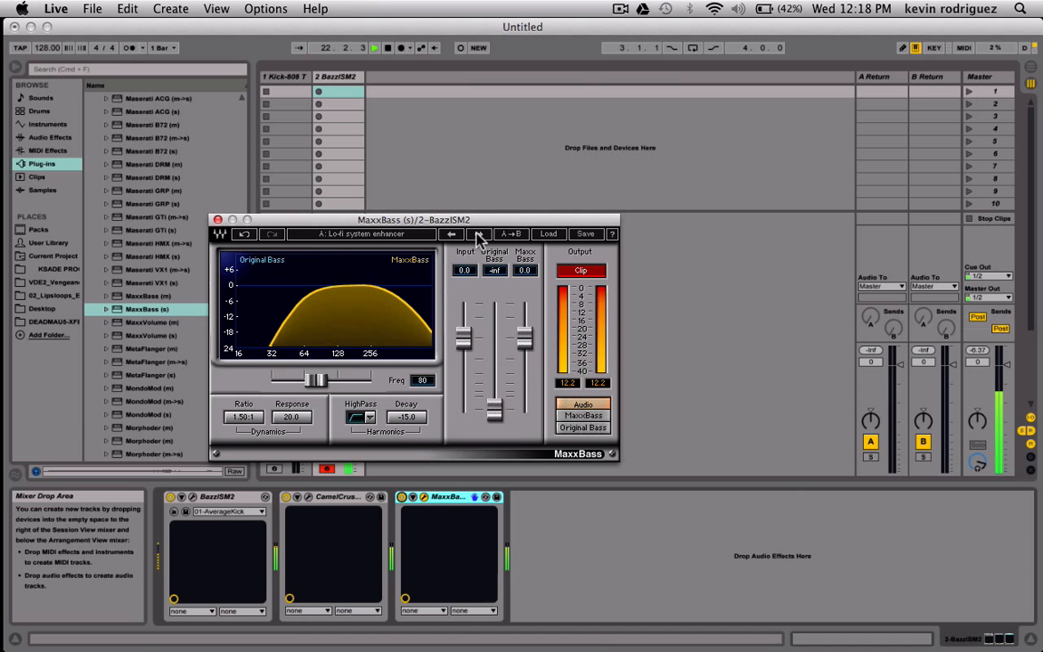
left_click(480, 235)
left_click(480, 234)
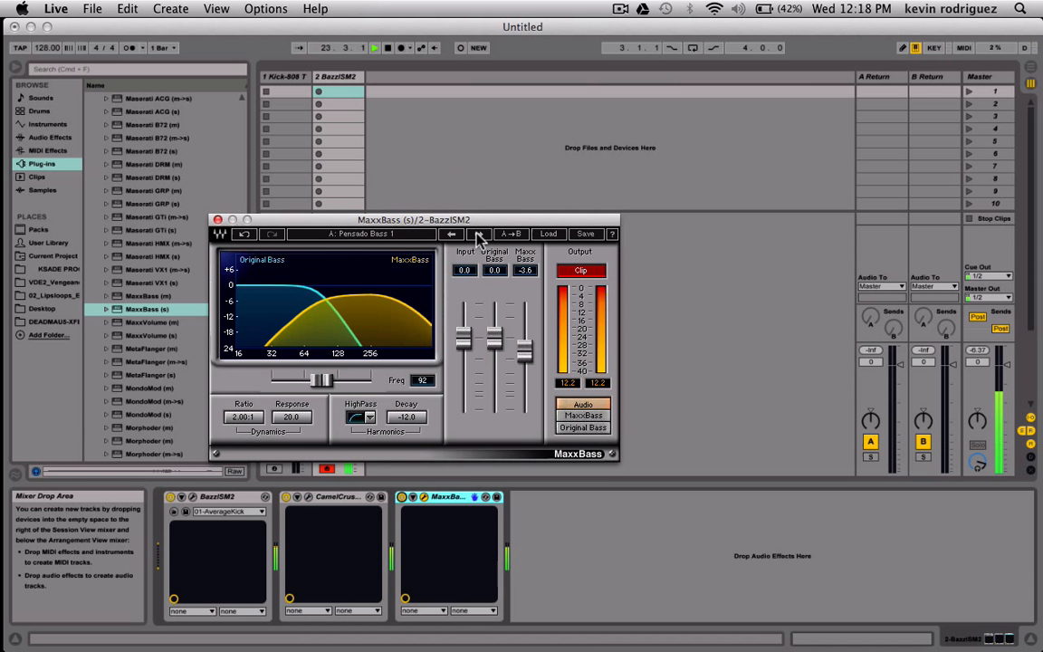
Audition the remaining MaxxBass presets, including Pensado Bass 3, Pensado Vocal and Parker Kick RX, and settle on Russo Good E. Bass
left_click(480, 235)
left_click(480, 235)
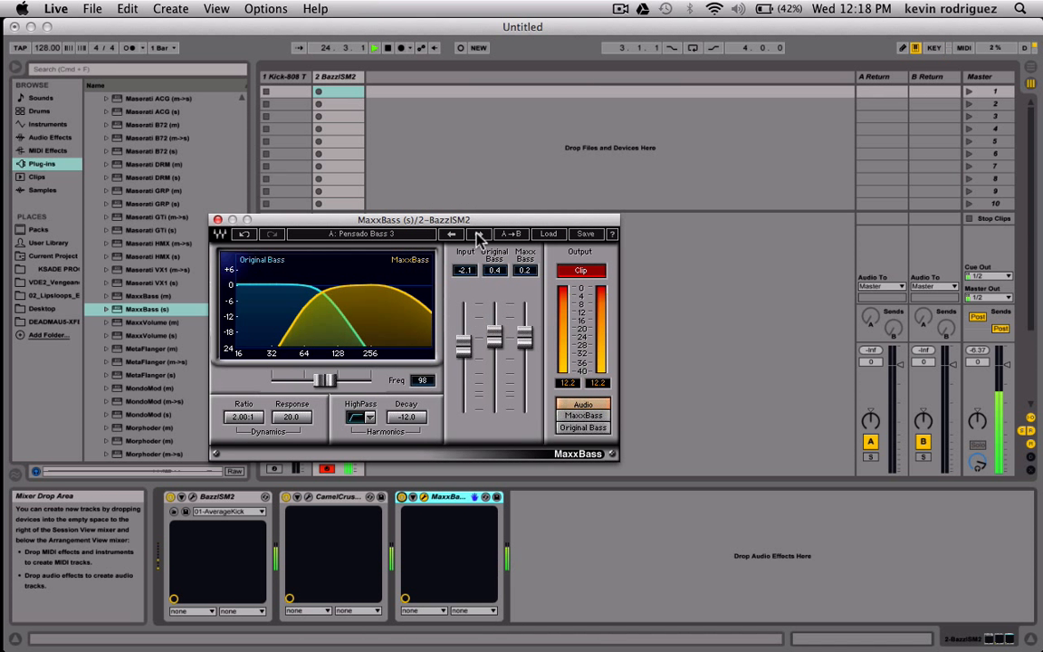
left_click(480, 235)
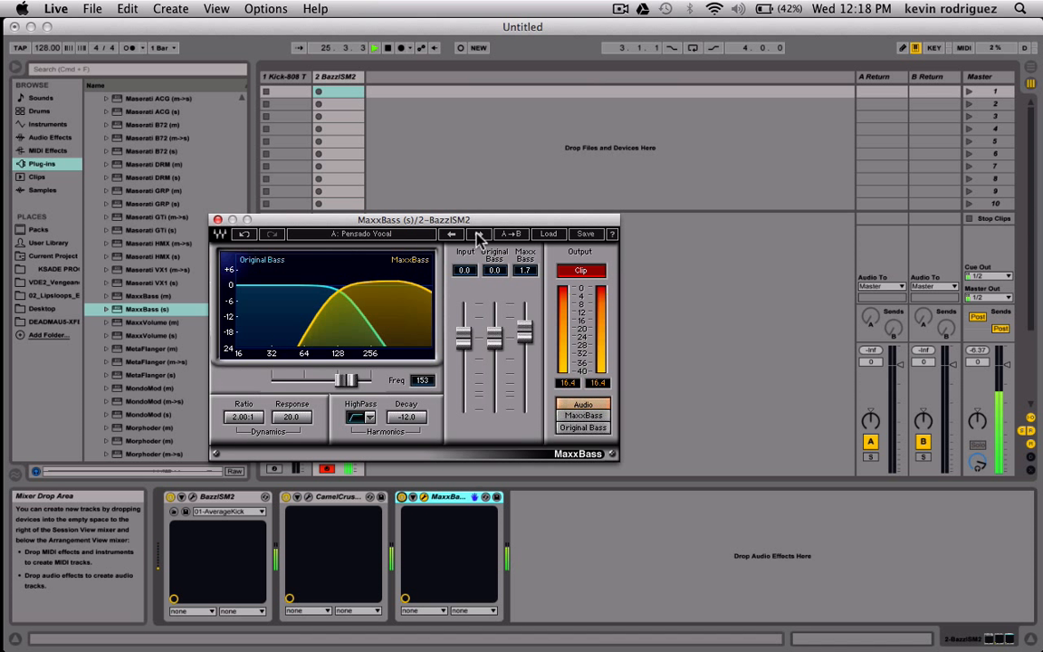
left_click(480, 235)
left_click(480, 235)
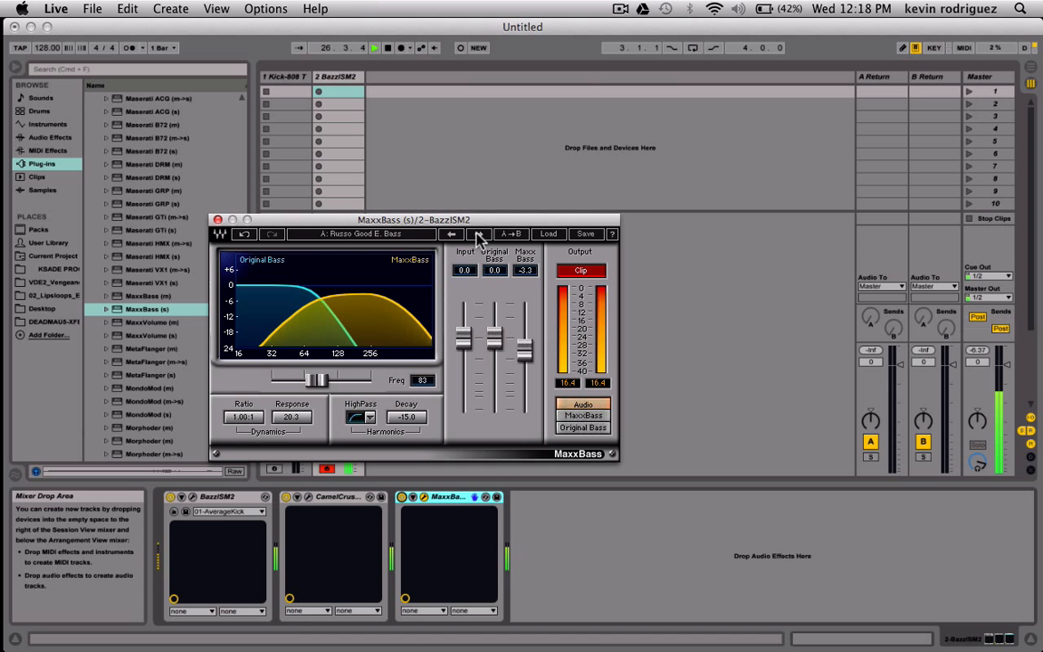
left_click(480, 234)
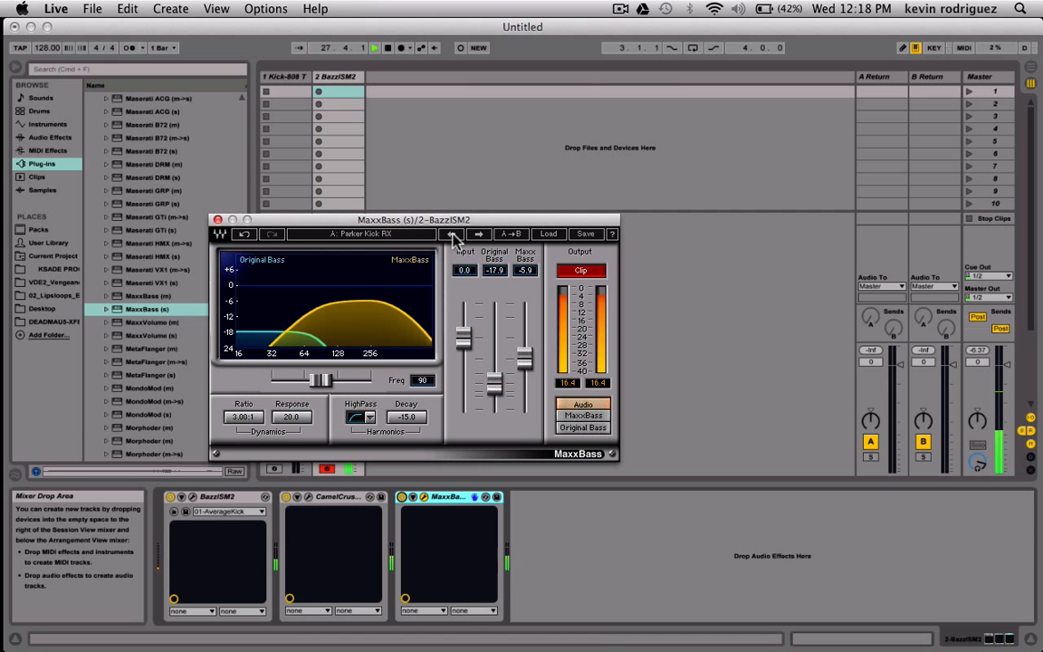
left_click(450, 234)
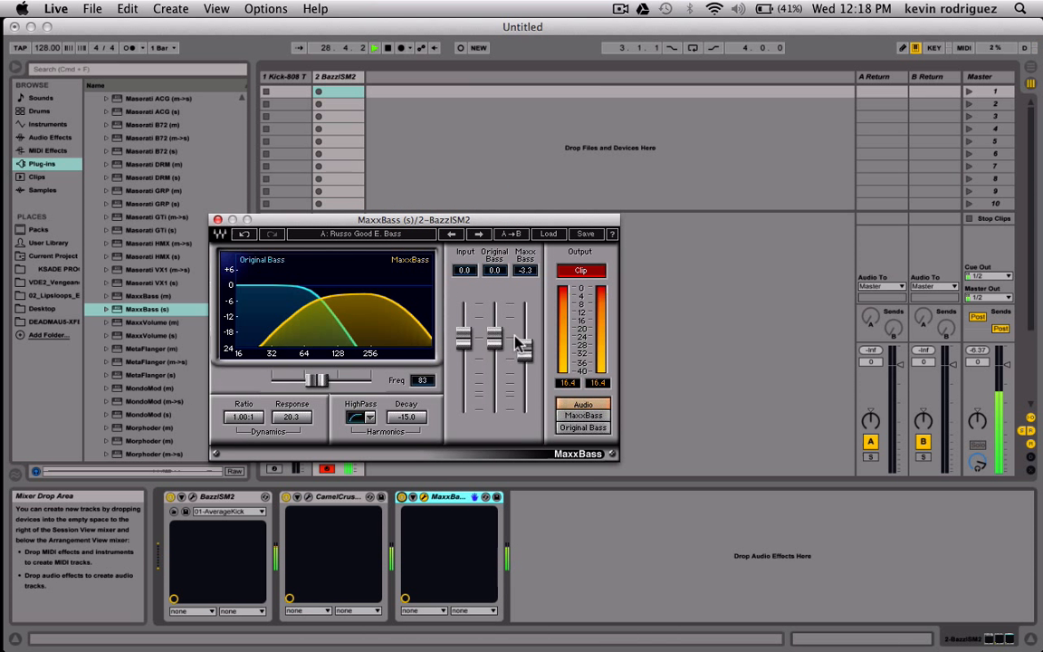
Try pulling the Original Bass and MaxxBass levels all the way down, and reload the Russo Good E. Bass preset
left_click(580, 270)
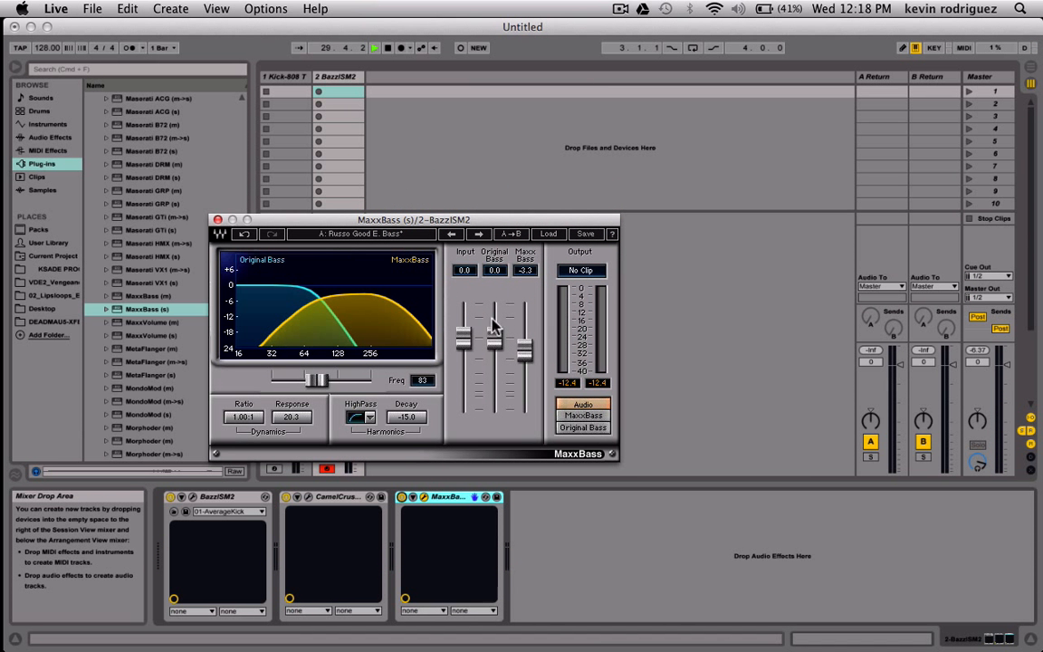
left_click_drag(492, 320, 547, 396)
left_click_drag(494, 342, 494, 347)
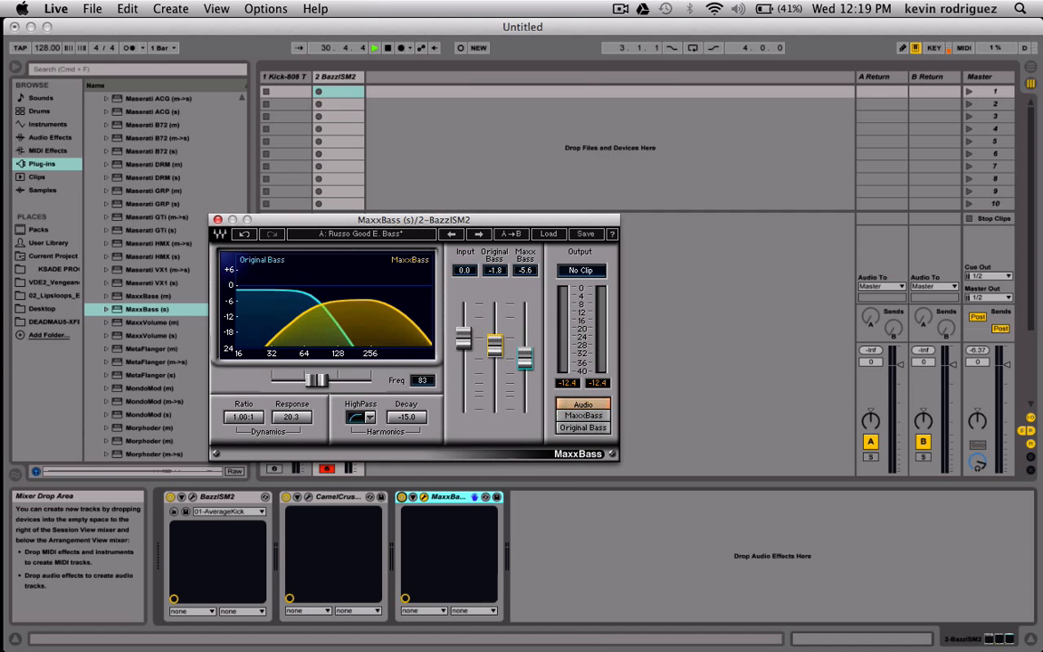
left_click_drag(440, 303, 468, 360)
left_click(584, 274)
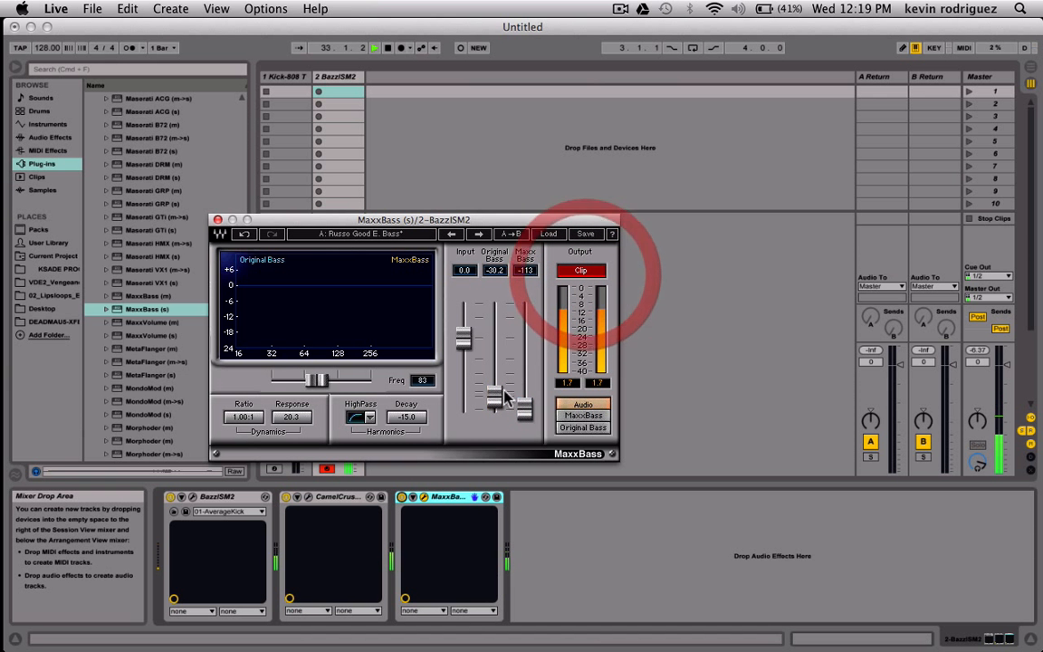
left_click_drag(493, 395, 493, 410)
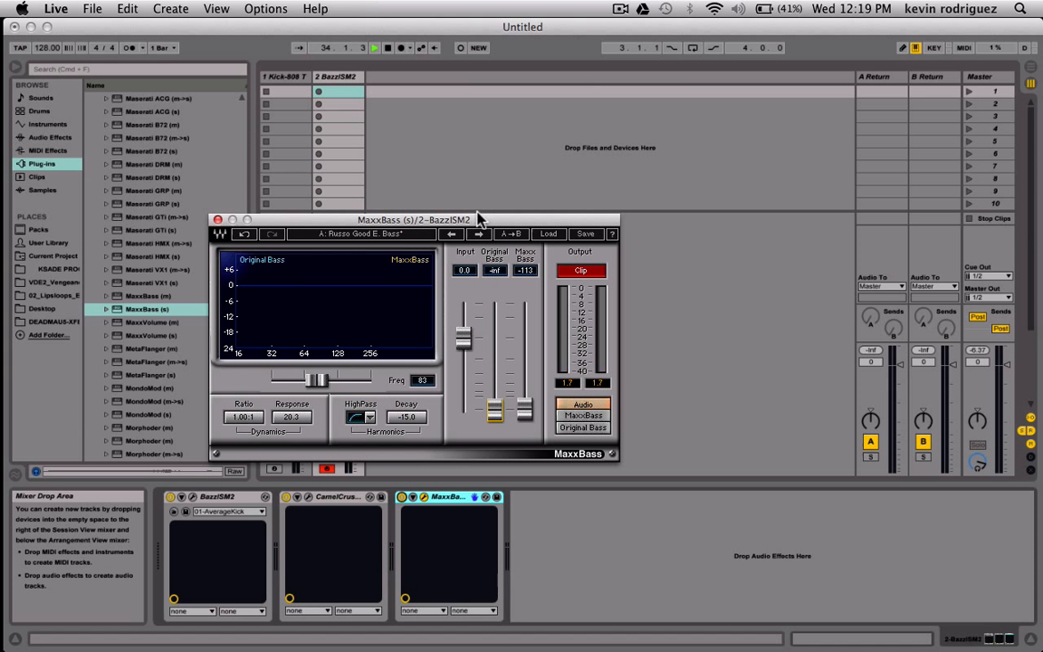
left_click(449, 235)
left_click(484, 234)
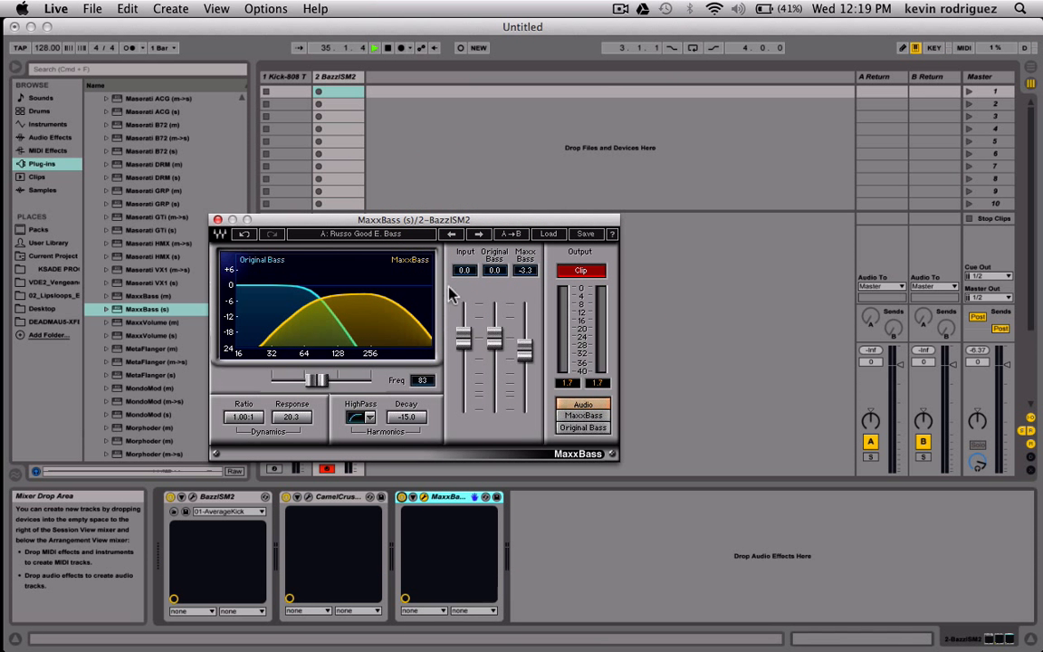
Try the MaxxBass Input level at -6.3, reset the clip indicator and return Input to 0.0
left_click_drag(475, 345, 470, 359)
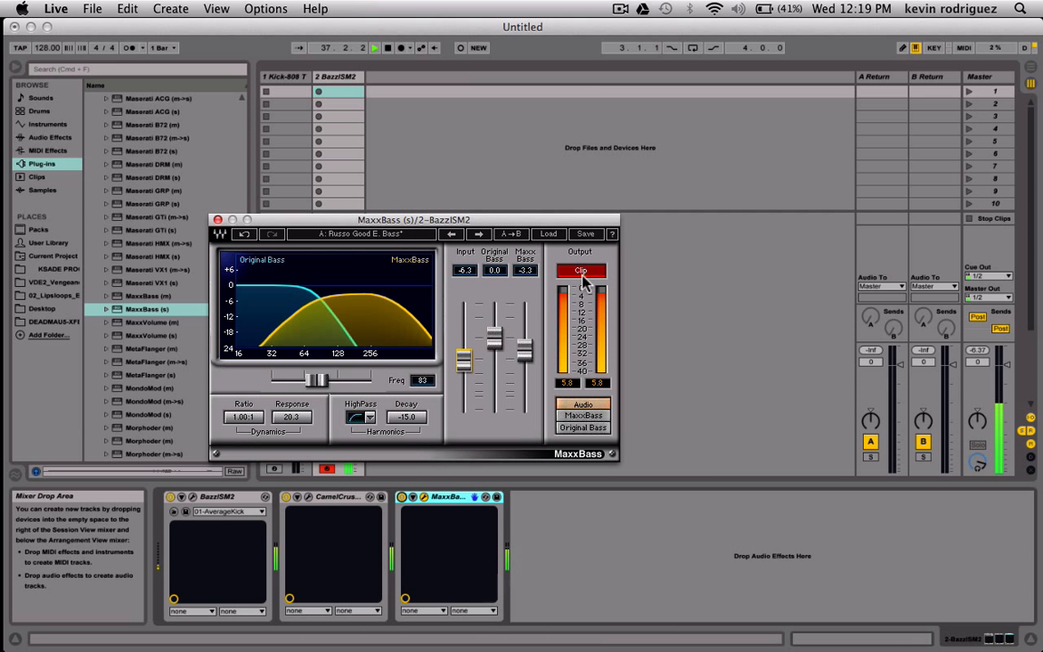
left_click(580, 269)
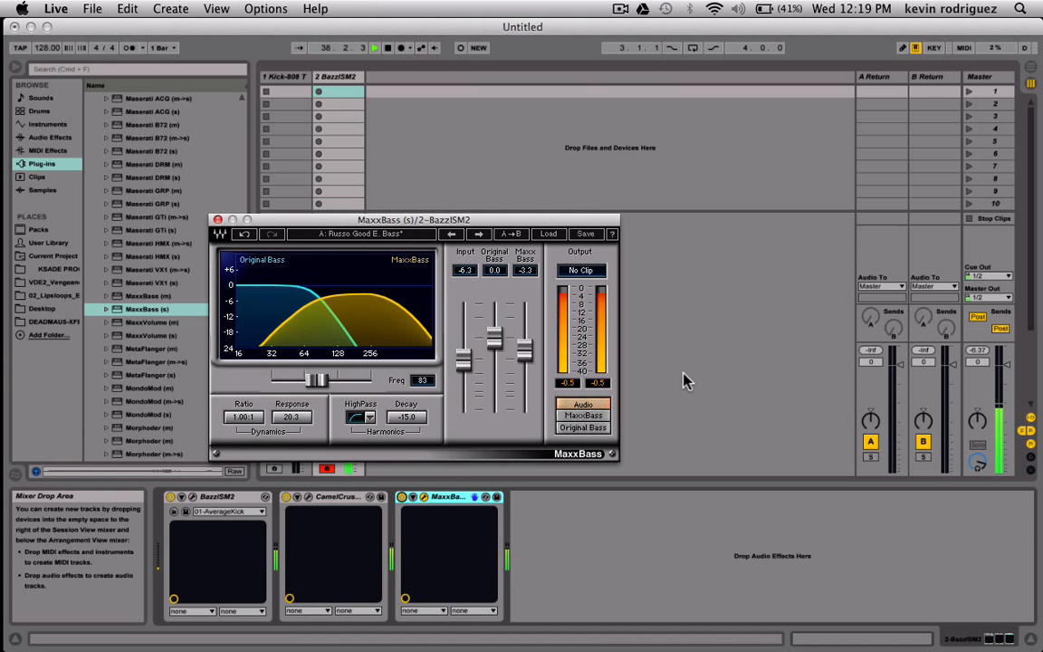
left_click_drag(464, 361, 463, 339)
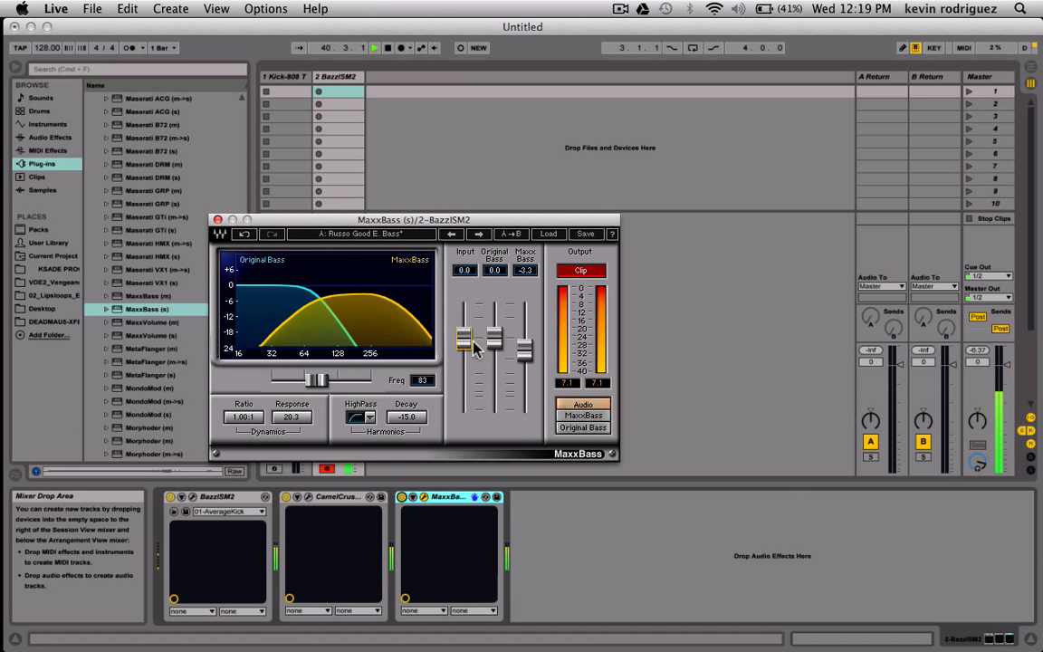
Set MaxxBass to 2.4 and Original Bass to -2.4 while monitoring each signal alone, and return the monitoring to Audio
left_click(585, 416)
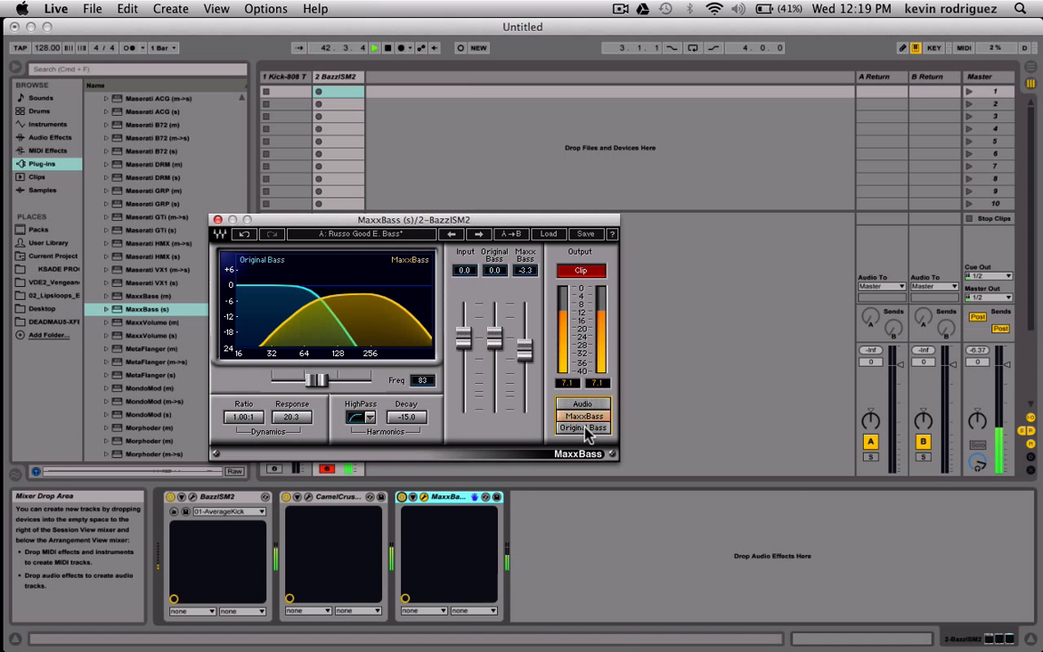
left_click_drag(524, 350, 495, 349)
left_click(589, 429)
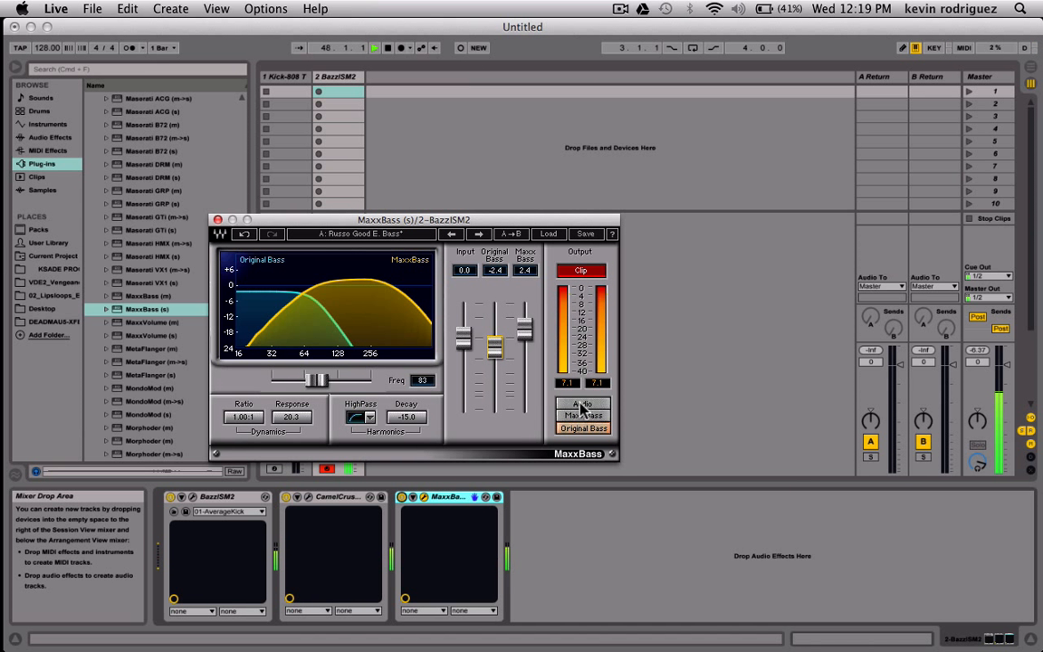
left_click(582, 408)
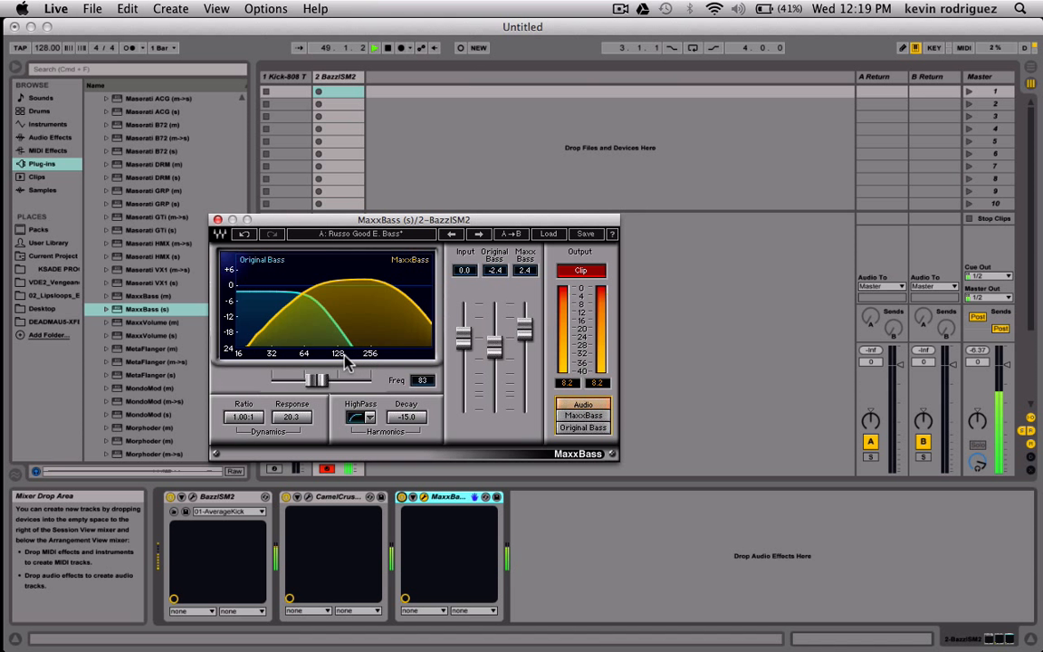
Set the Dynamics Ratio to 3.51:1 and Response to 13.6, and reset the output clip indicator
left_click(233, 418)
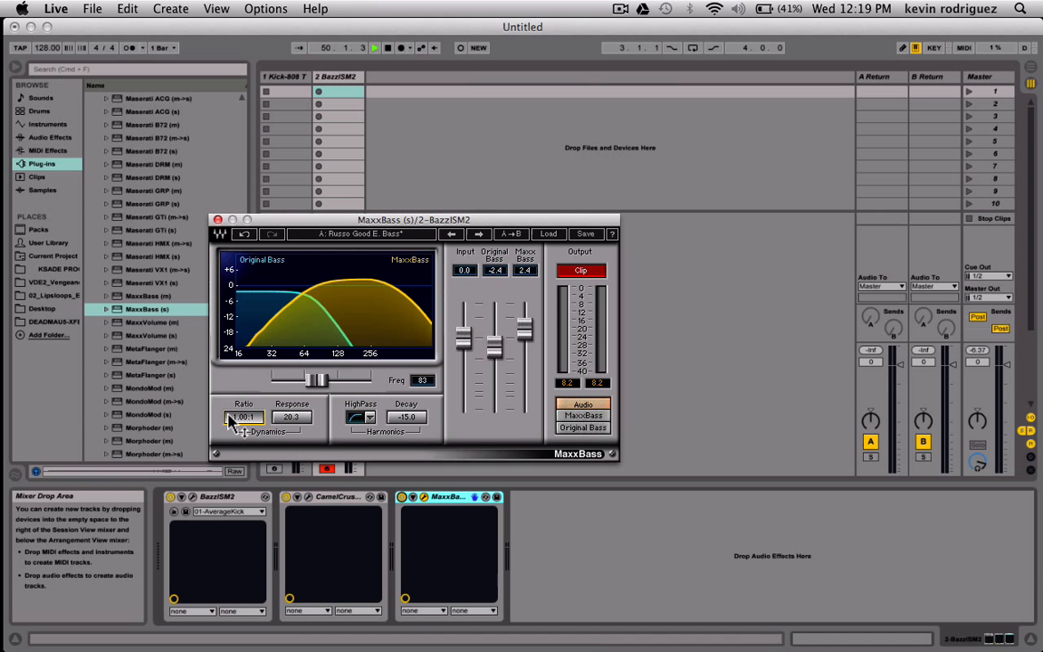
left_click_drag(229, 416, 229, 394)
left_click_drag(292, 420, 291, 398)
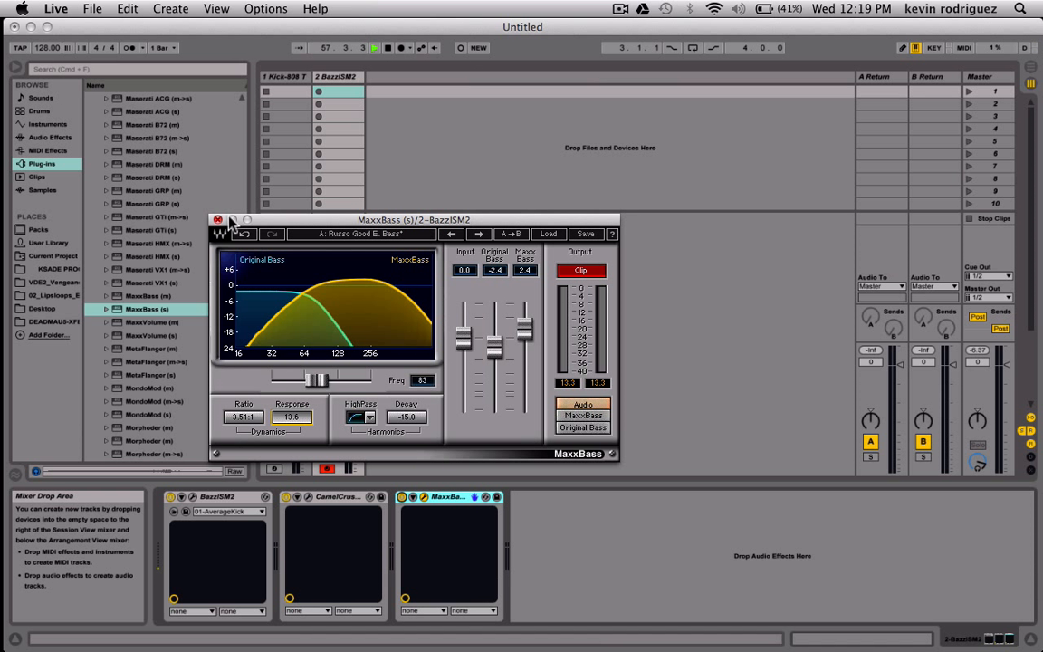
left_click(587, 269)
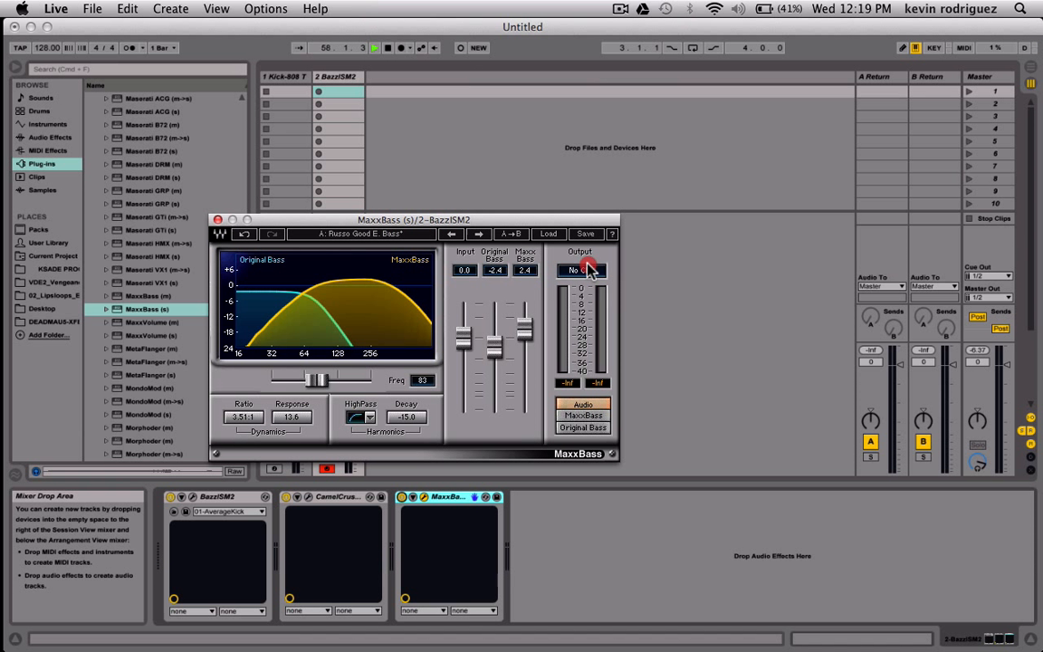
Close the MaxxBass window, switch CamelCrusher off and toggle MaxxBass off and on to compare the kick
left_click(217, 219)
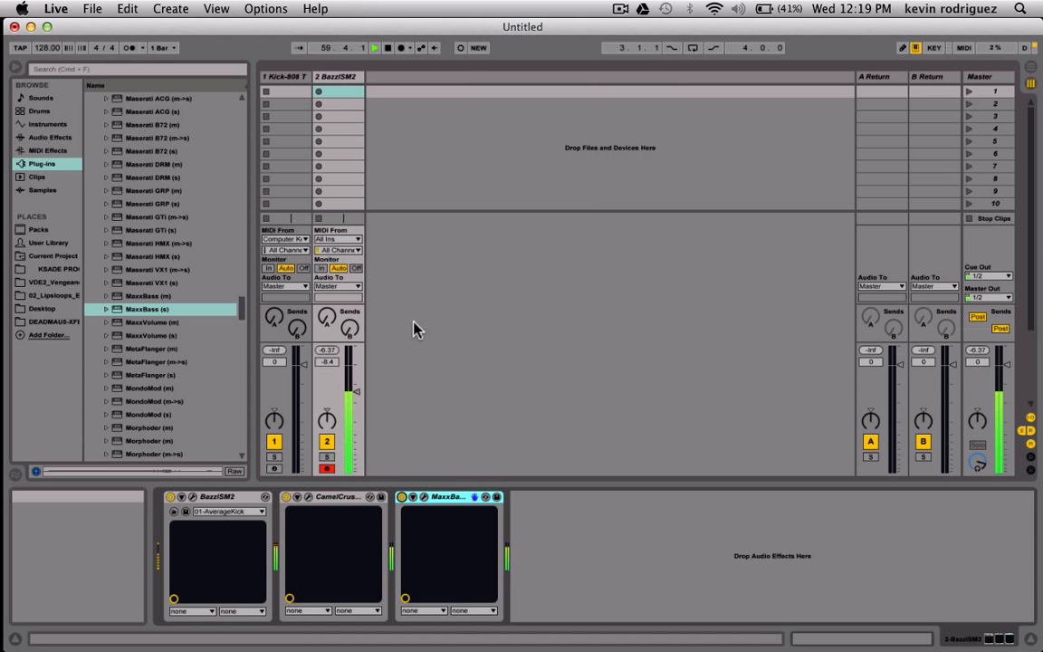
left_click(402, 497)
left_click(402, 497)
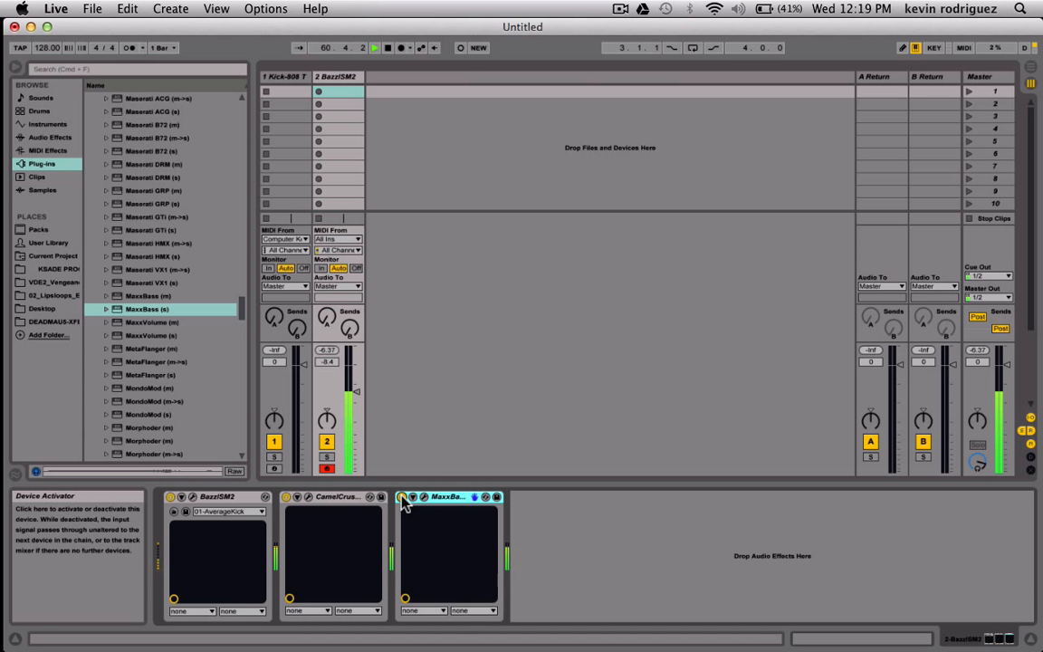
left_click(285, 497)
left_click(402, 497)
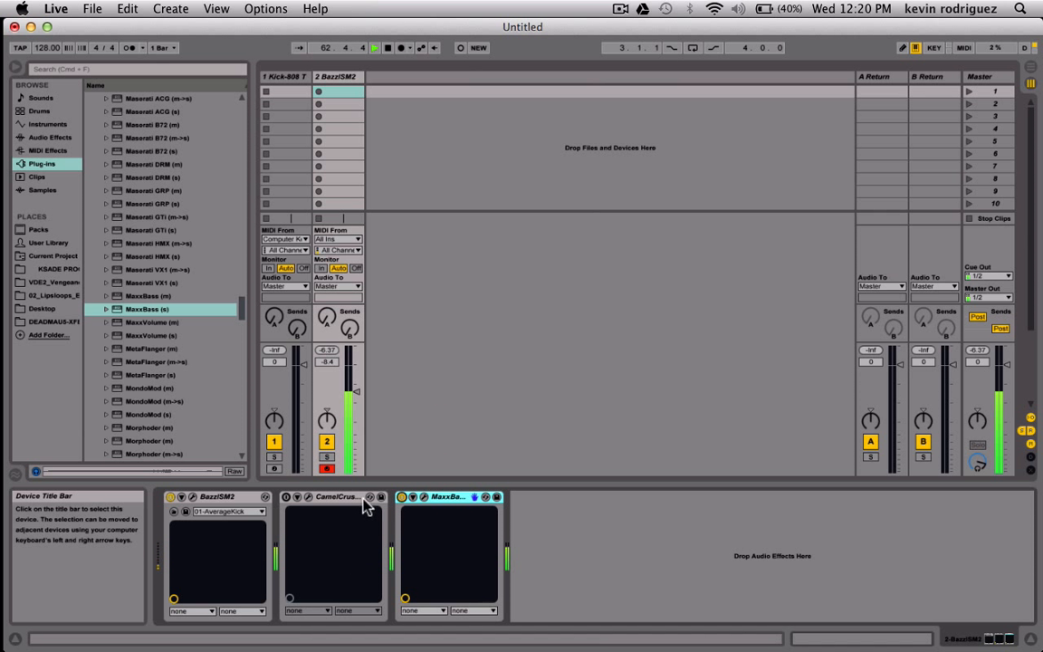
left_click(402, 497)
Reopen the MaxxBass window, lower Original Bass to -7.5 and MaxxBass to -9.4, and switch CamelCrusher back on
left_click(424, 497)
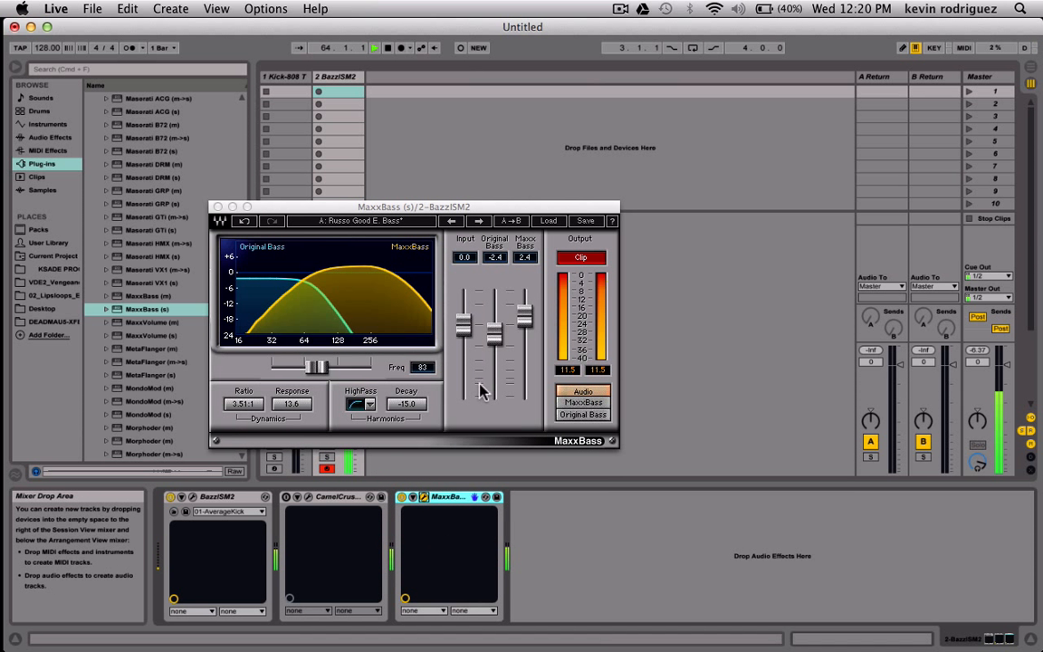
left_click_drag(525, 315, 526, 356)
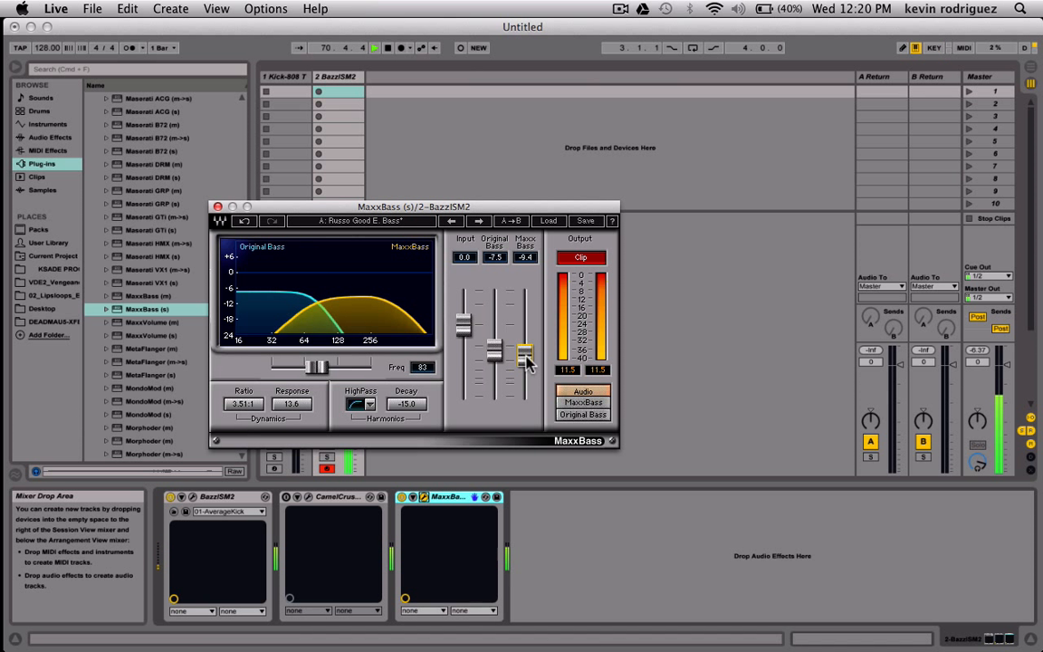
left_click(286, 497)
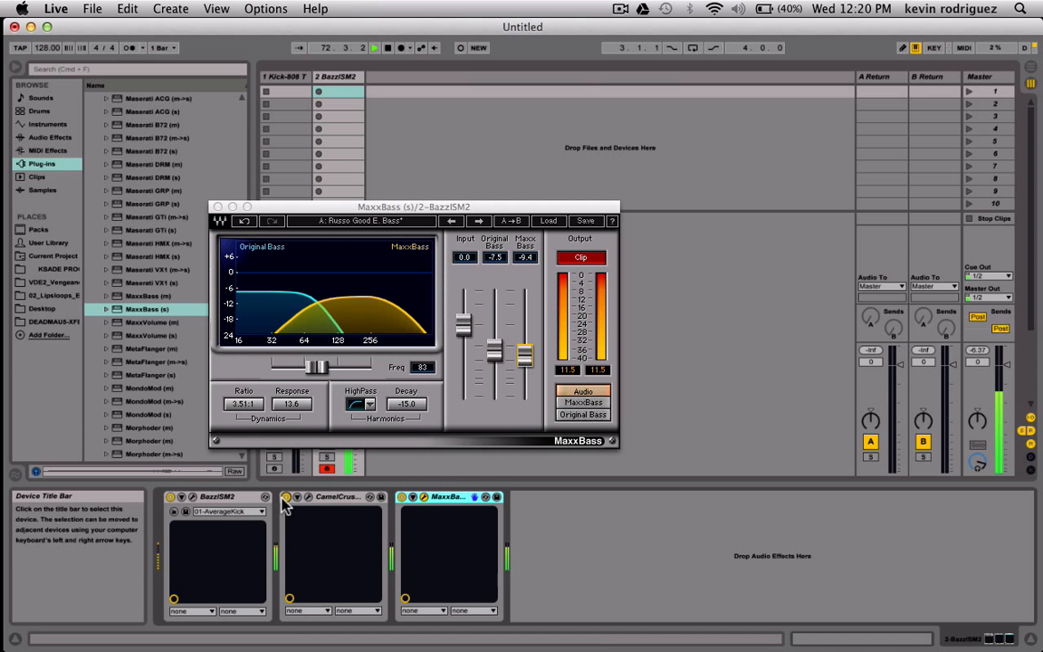